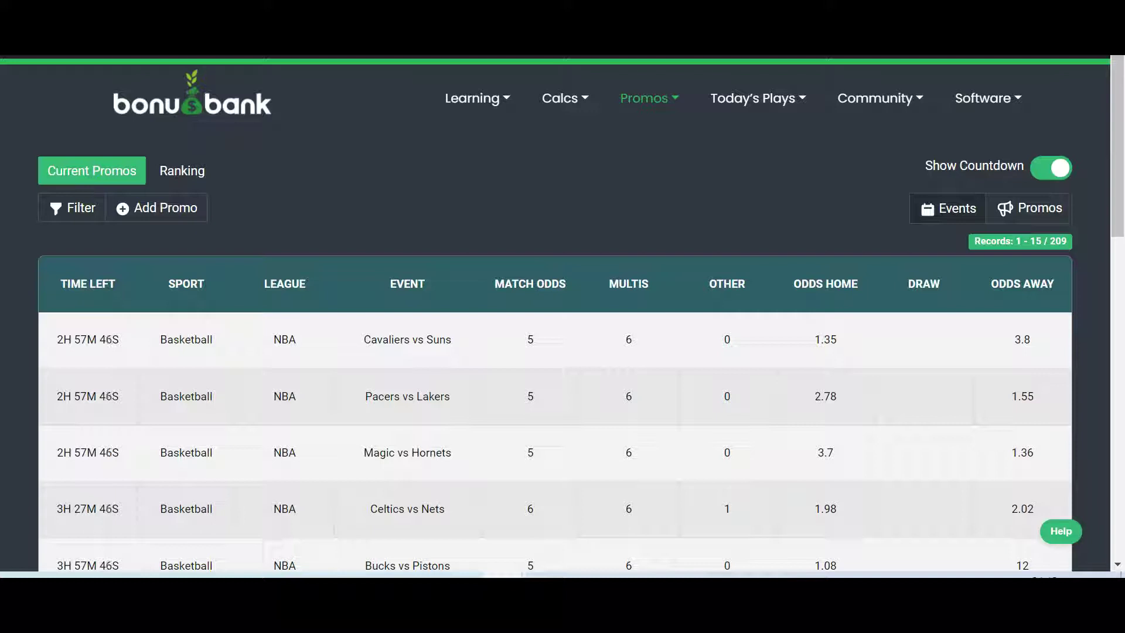
# Compare the events' calendar dates with their remaining times by switching the countdown display, leaving the countdown on
pyautogui.click(1051, 176)
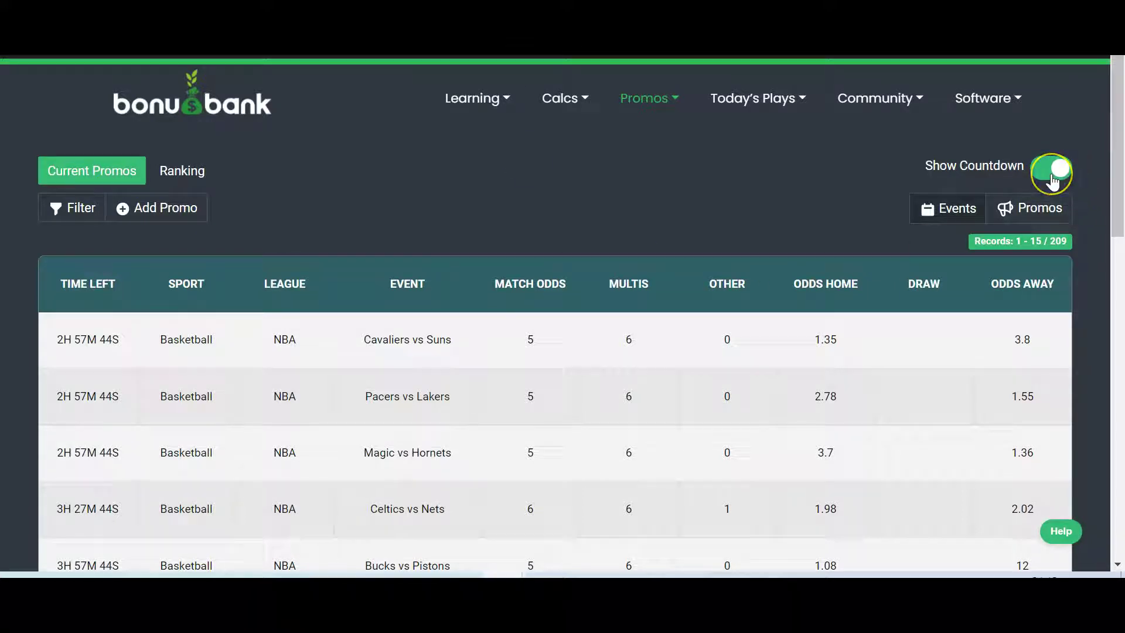
pyautogui.click(1051, 176)
pyautogui.click(1052, 175)
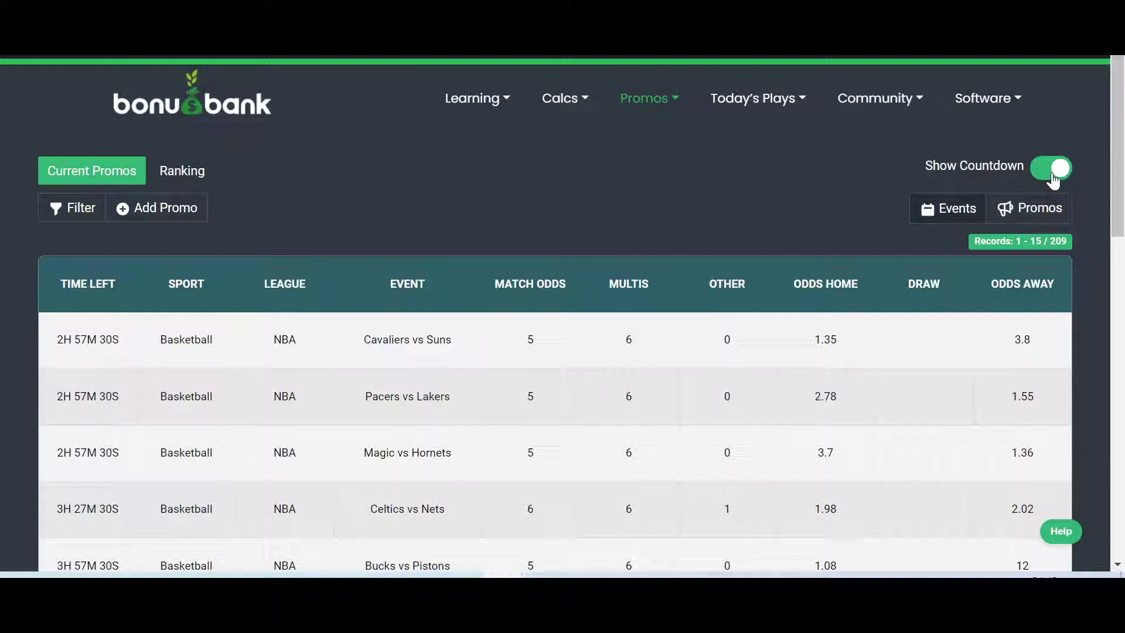
pyautogui.click(1052, 179)
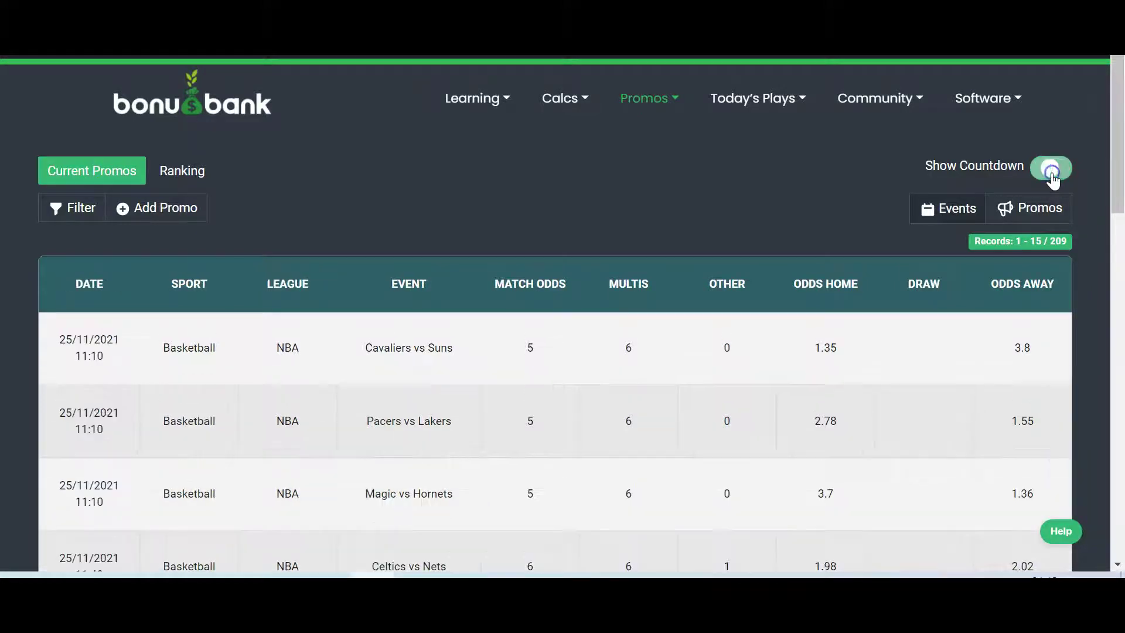
pyautogui.click(181, 330)
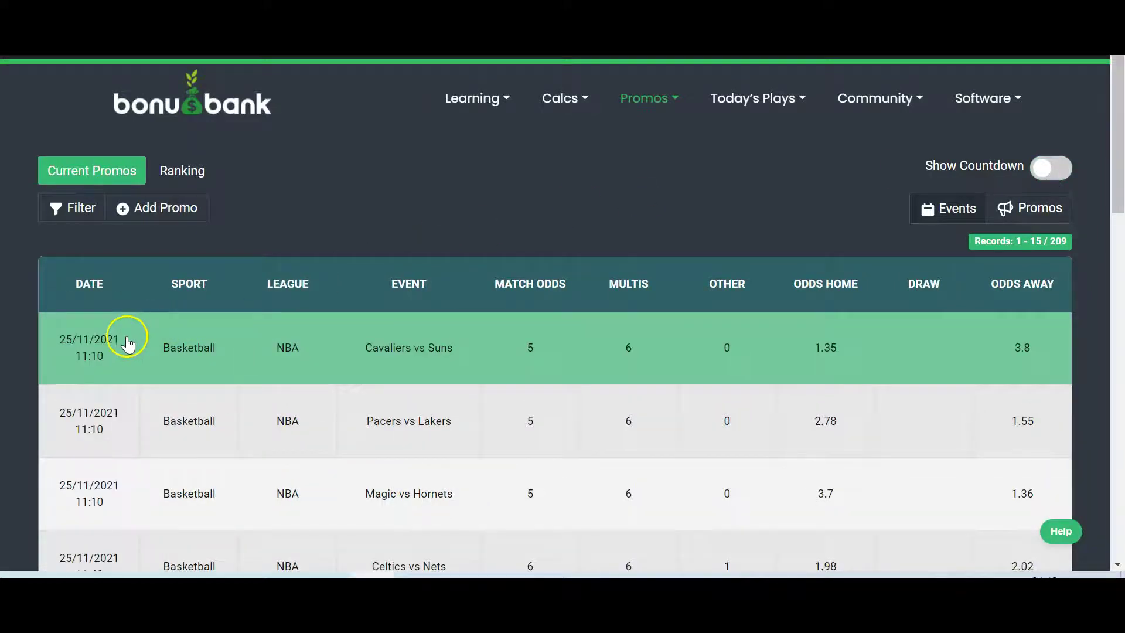
pyautogui.click(1048, 169)
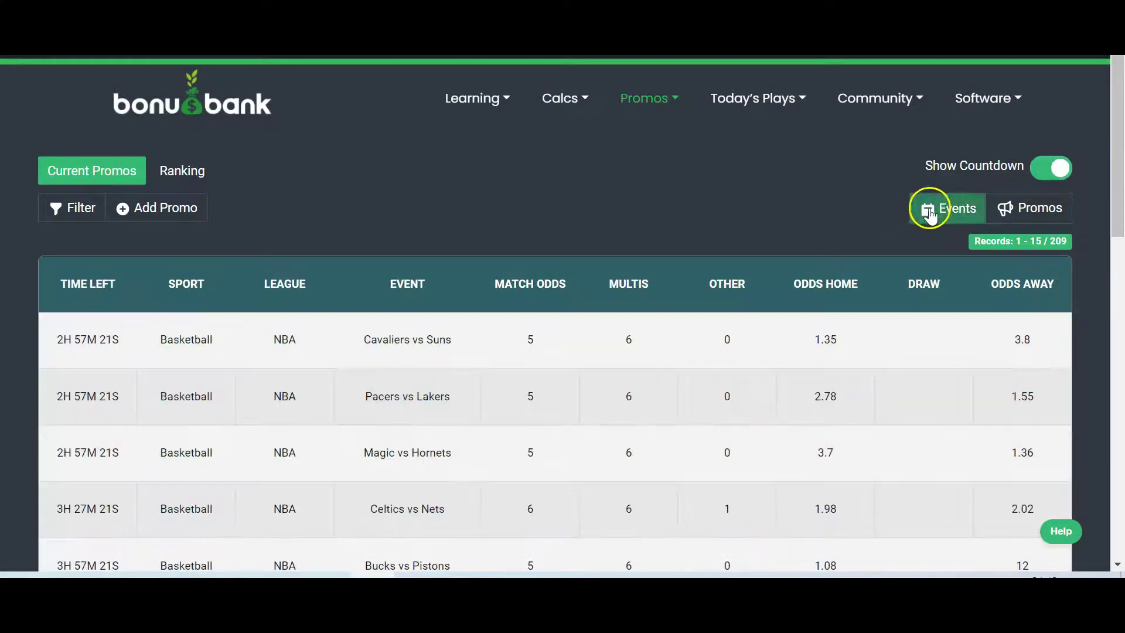
pyautogui.click(1059, 170)
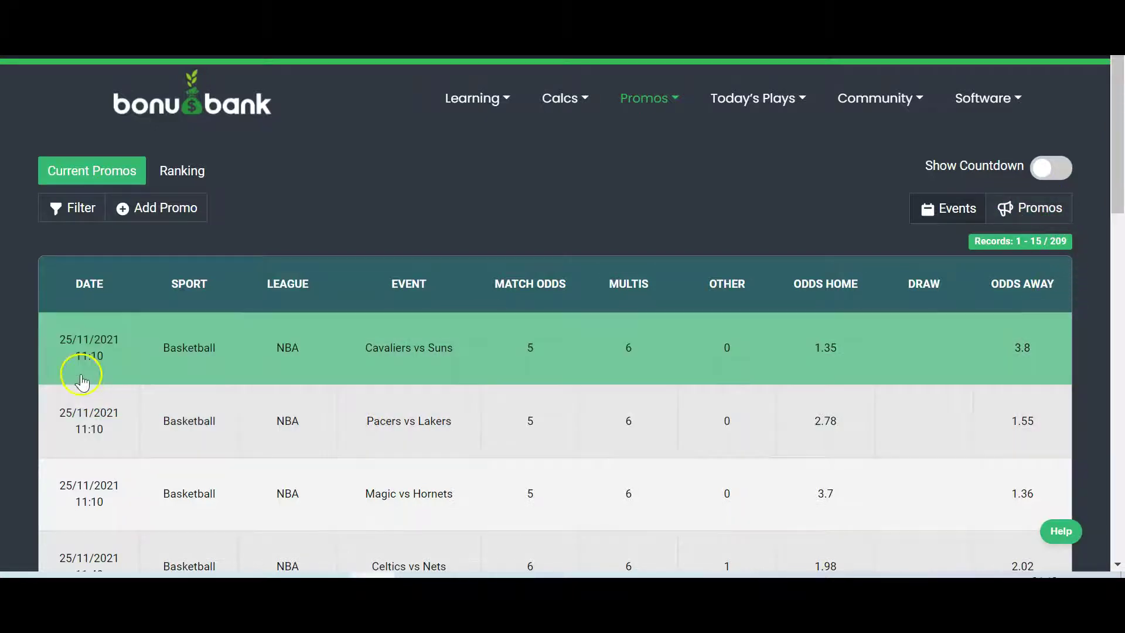
pyautogui.click(1049, 170)
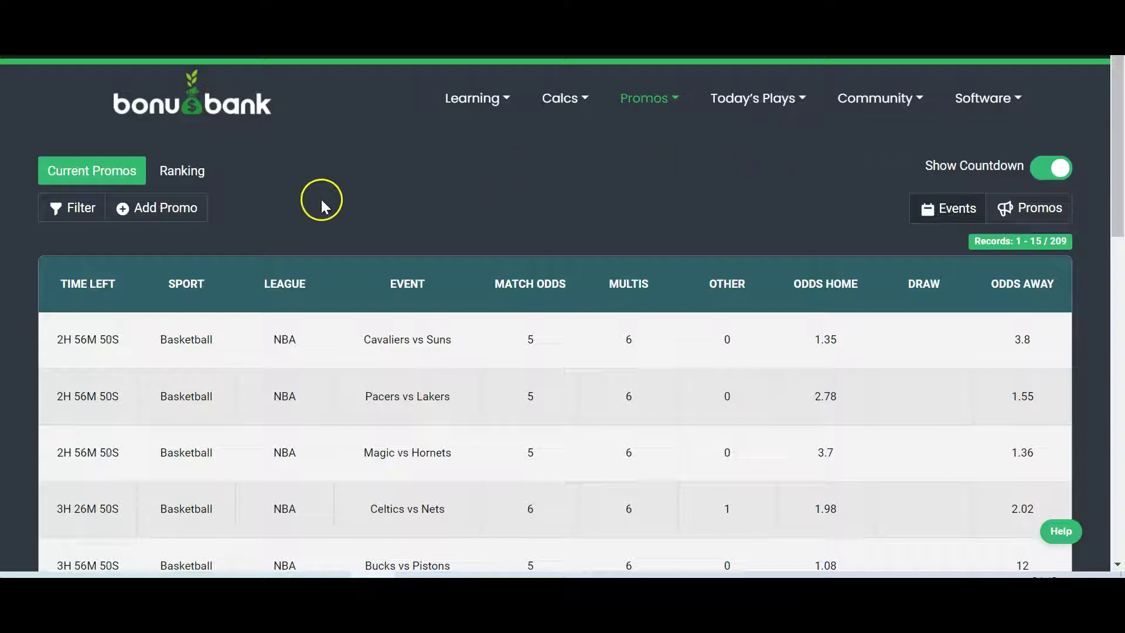
# Open the event filters and restrict the events list to the sport Basketball
pyautogui.click(79, 211)
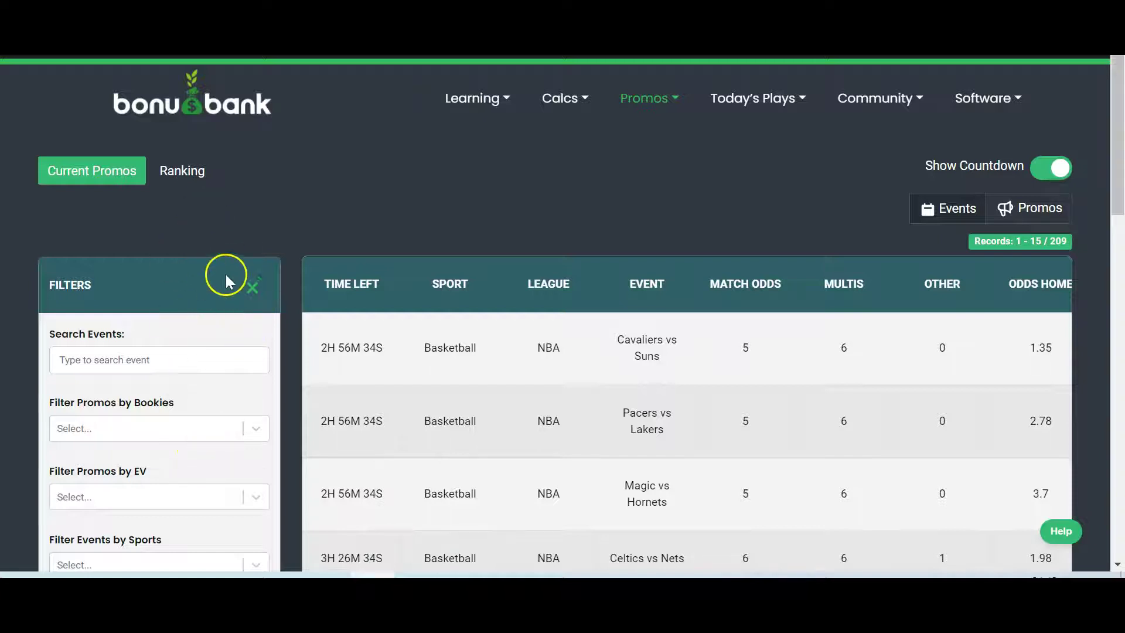
pyautogui.scroll(-1, 214, 346)
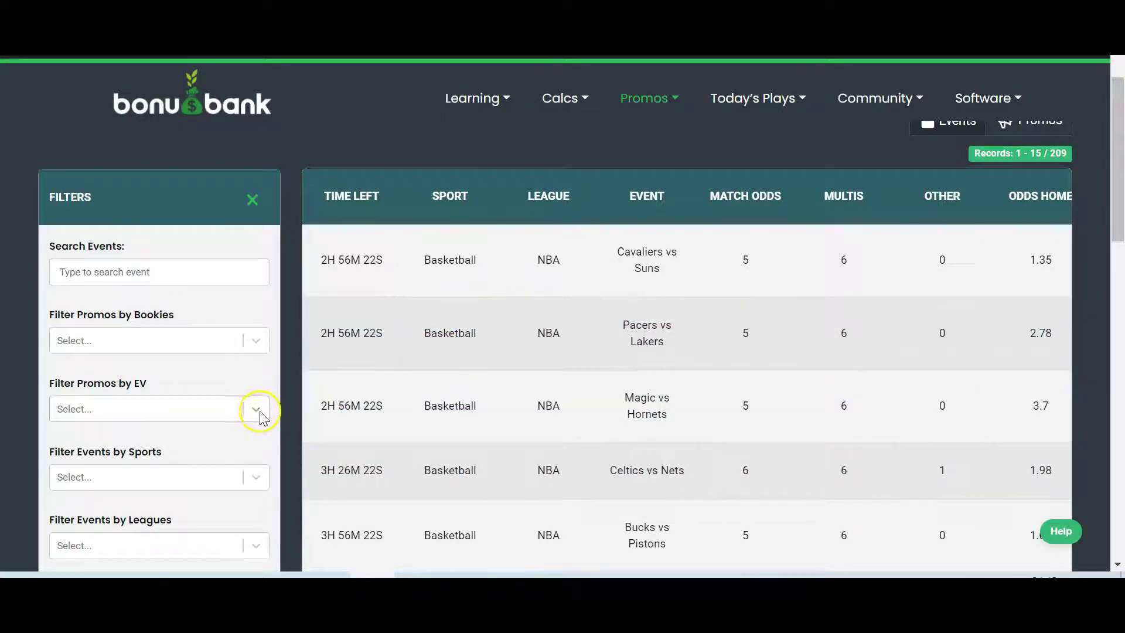
pyautogui.click(252, 476)
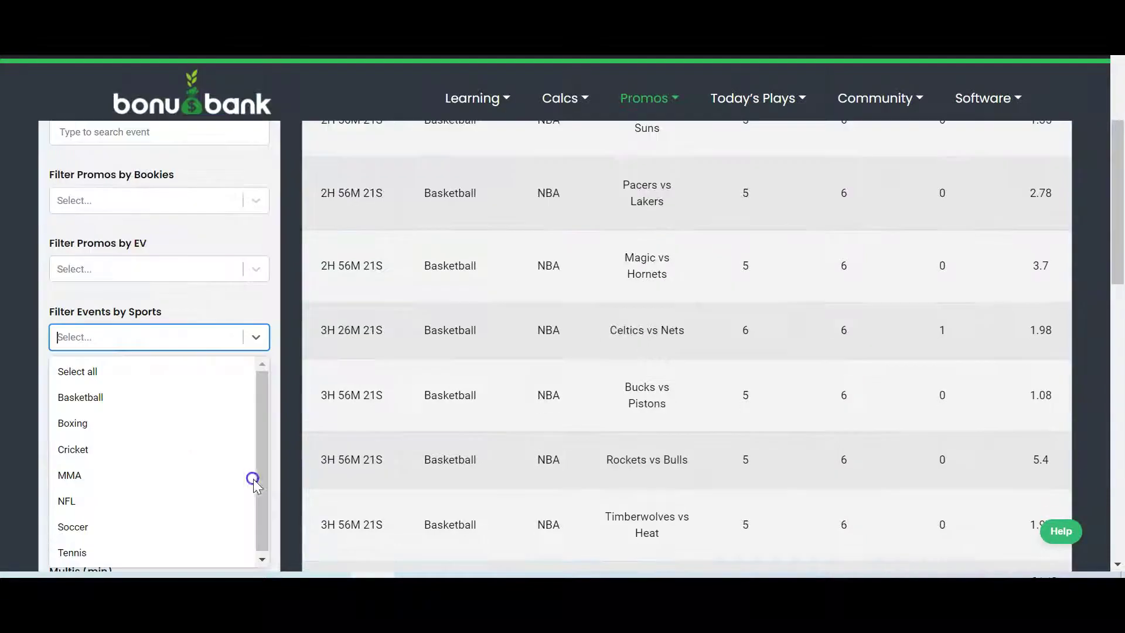
pyautogui.click(81, 398)
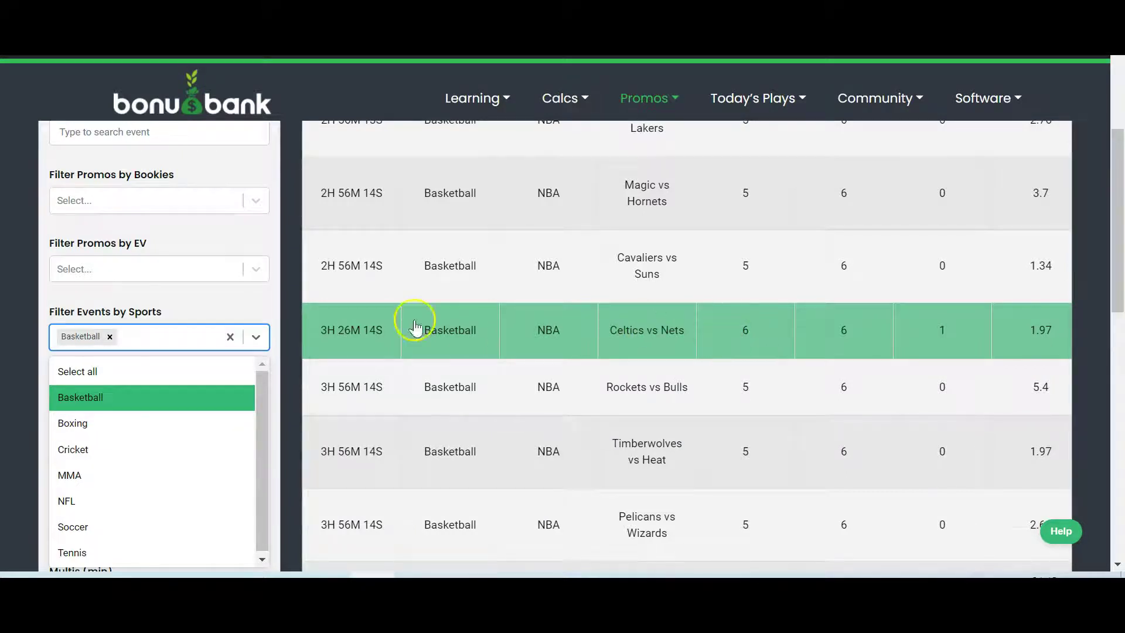
# Remove the Basketball sport filter from the events list and close the filters
pyautogui.click(111, 336)
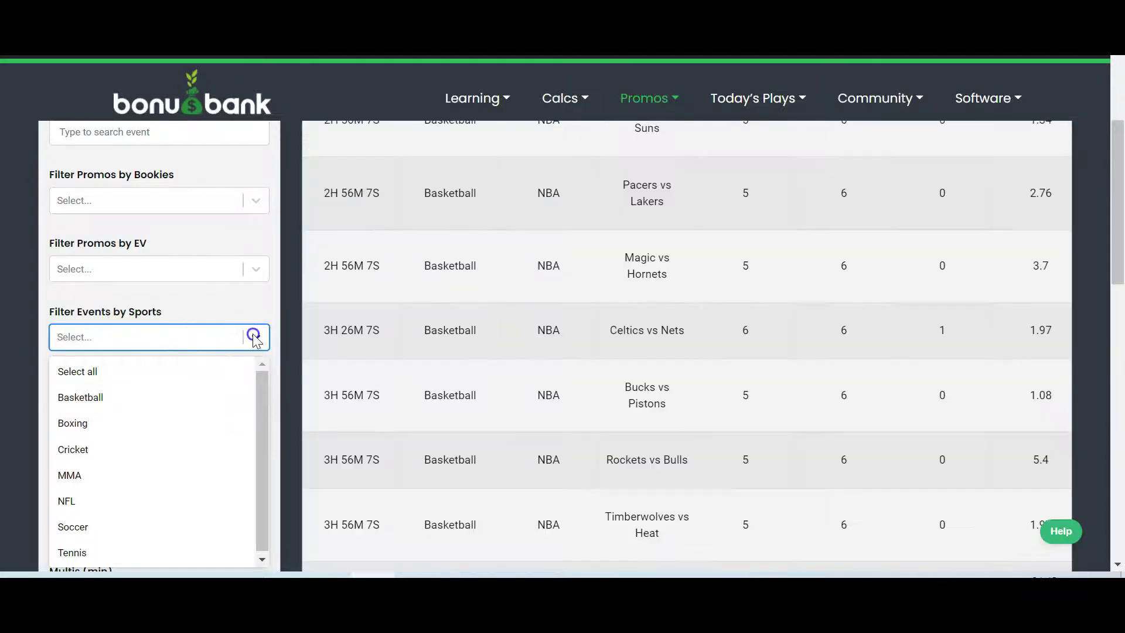
pyautogui.click(243, 336)
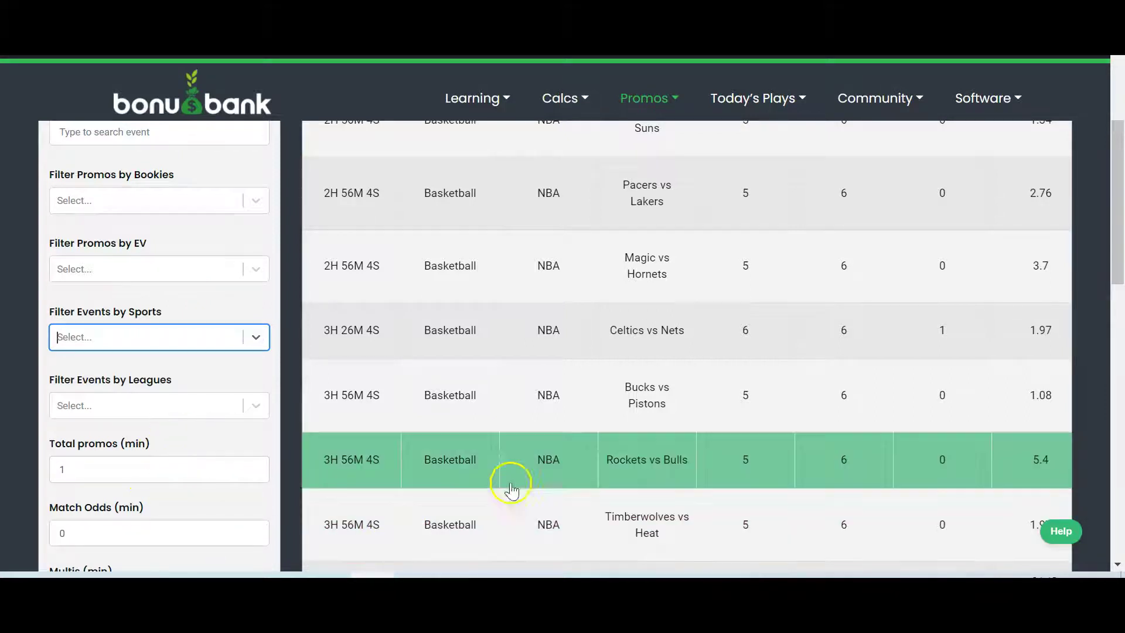
pyautogui.scroll(3, 762, 427)
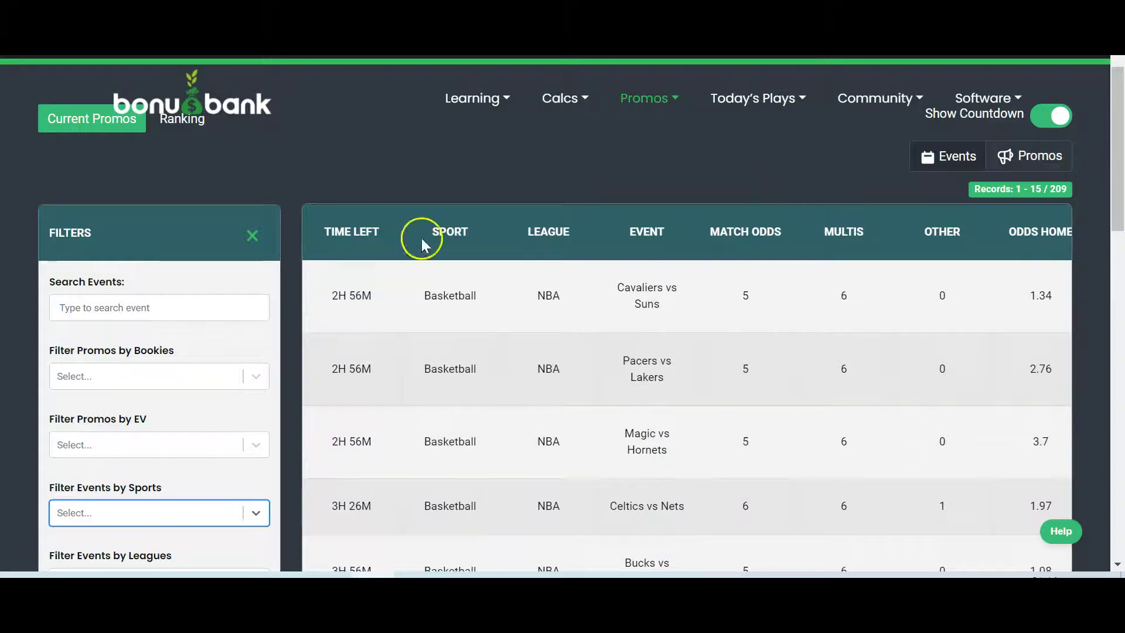
pyautogui.click(252, 235)
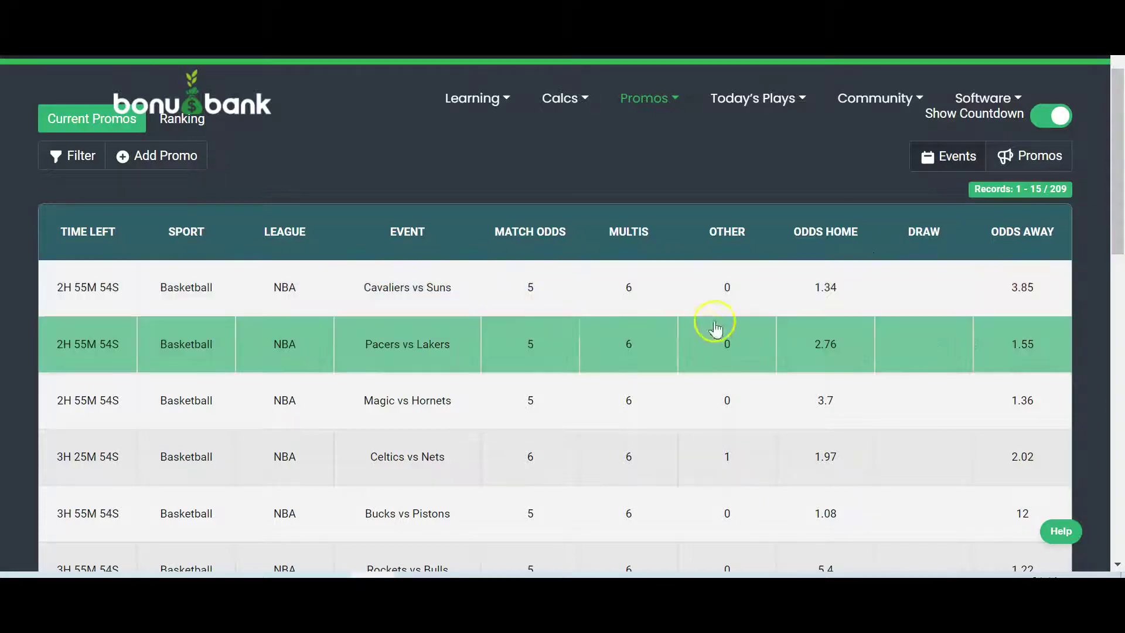
# Expand the Cavaliers vs Suns event to look over its promos, and collapse it again
pyautogui.click(697, 300)
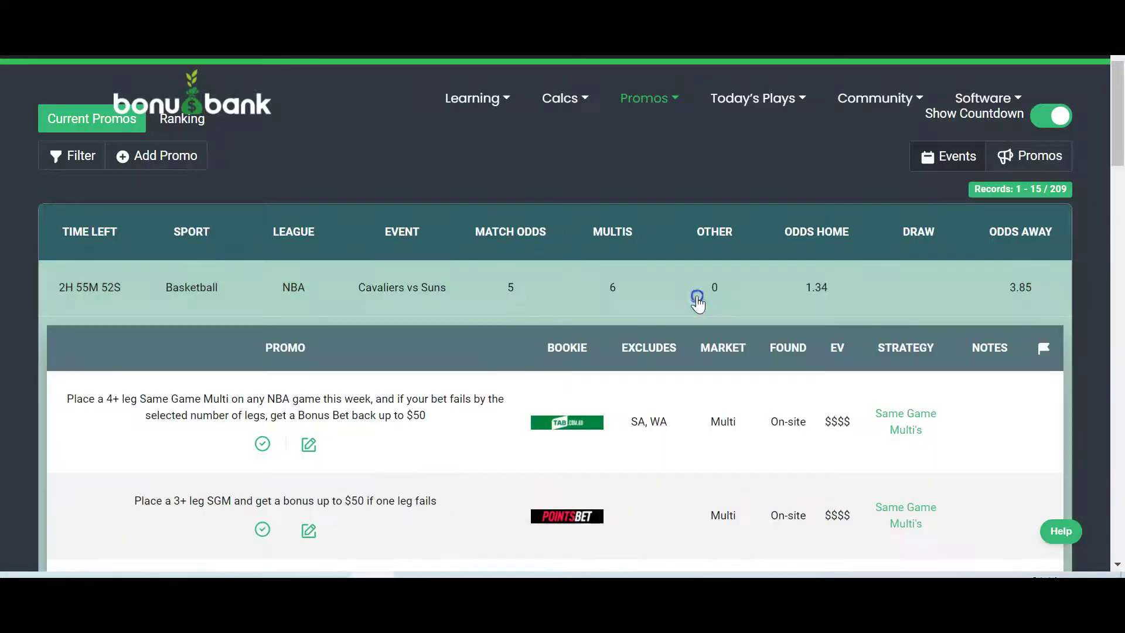
pyautogui.scroll(-2, 713, 483)
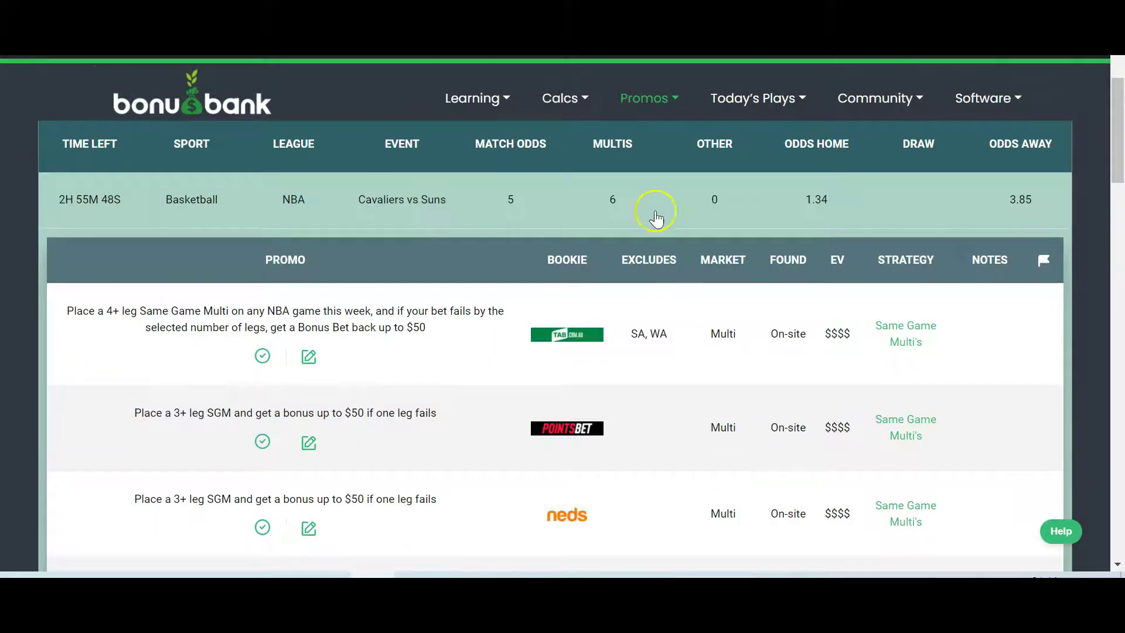
pyautogui.click(659, 224)
pyautogui.scroll(3, 1010, 392)
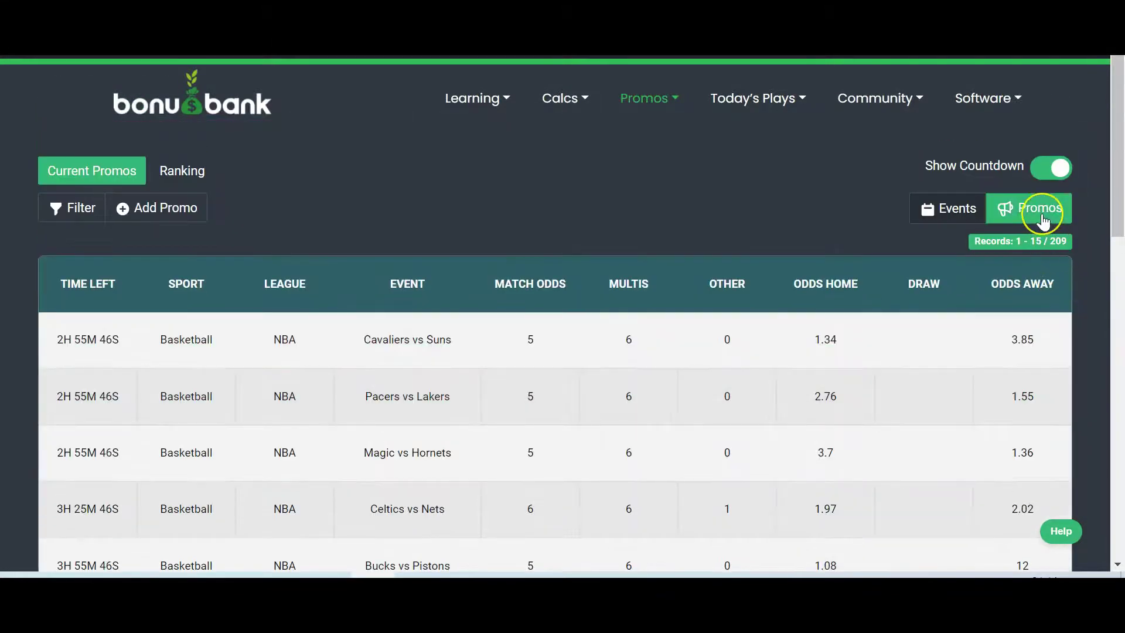
# Switch the list from events to promos and check which events the first NBA overtime-loss promo covers
pyautogui.click(1043, 220)
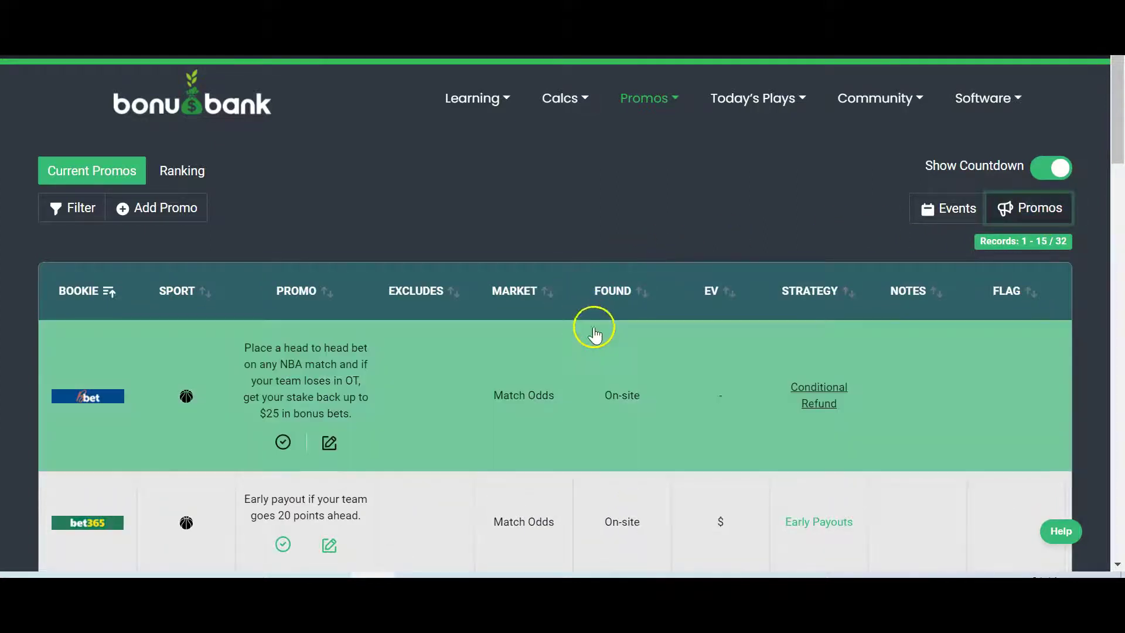
pyautogui.click(683, 403)
pyautogui.scroll(-3, 697, 331)
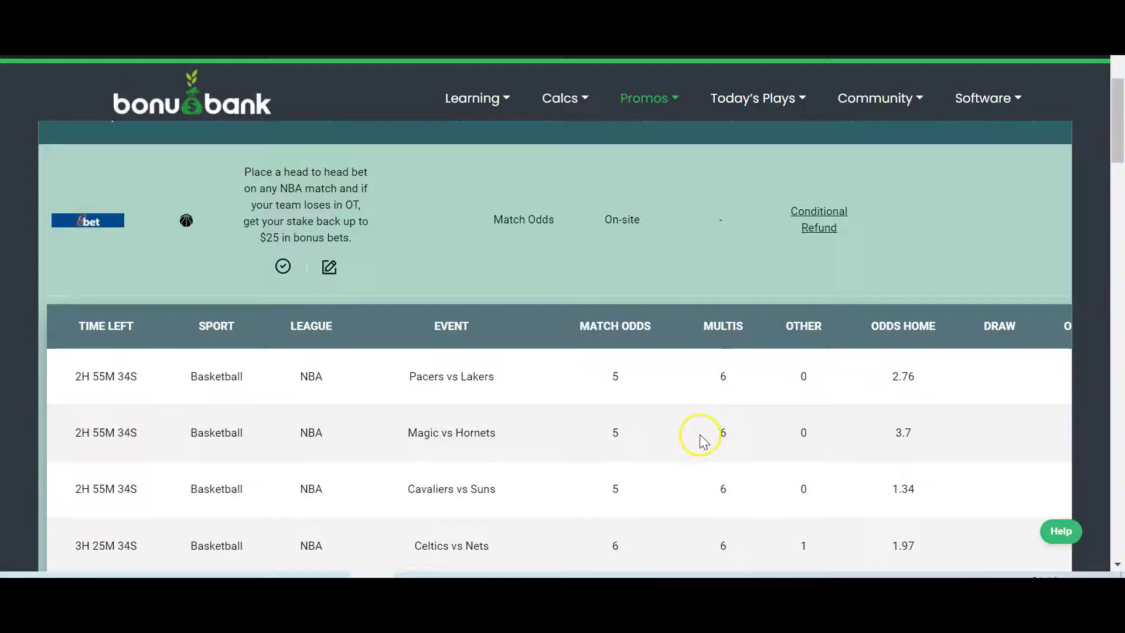
pyautogui.click(446, 227)
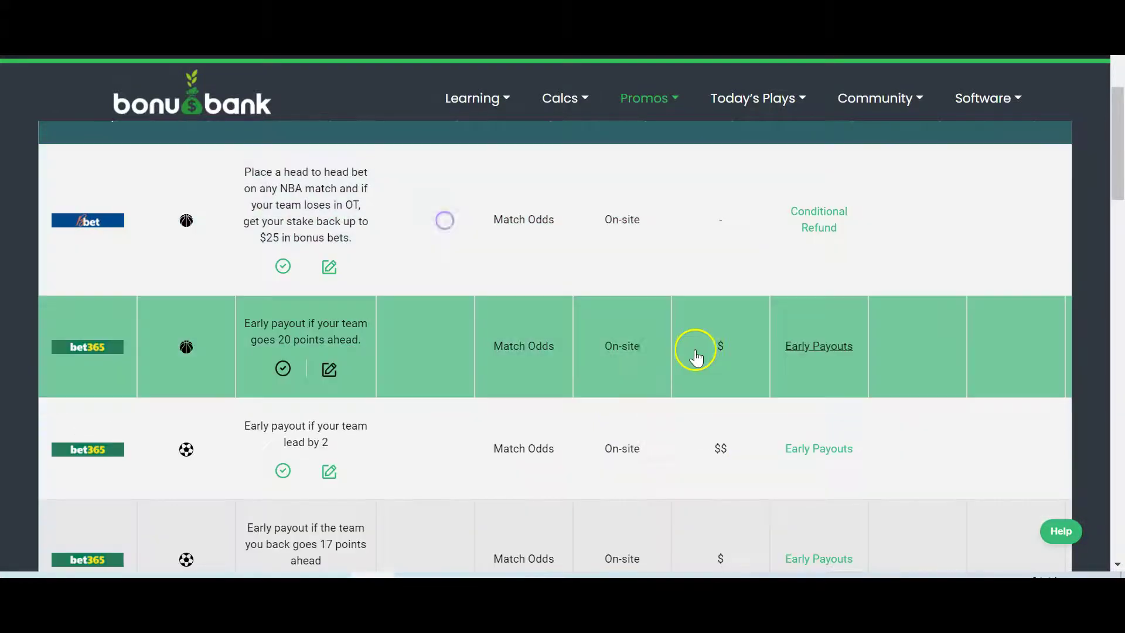
pyautogui.scroll(2, 695, 366)
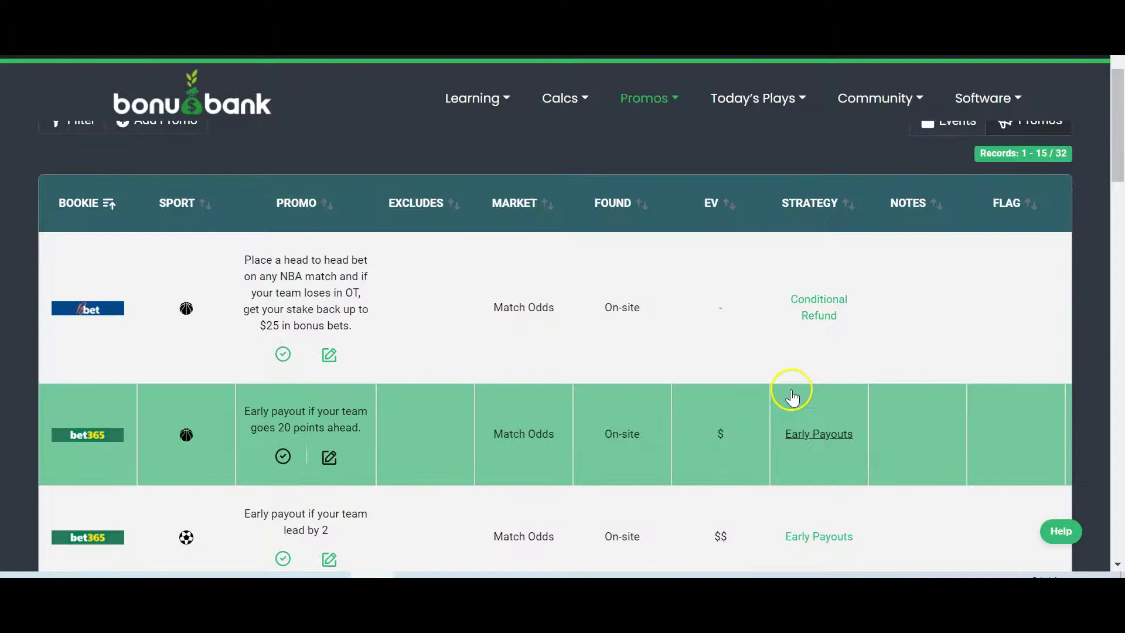
pyautogui.scroll(2, 791, 395)
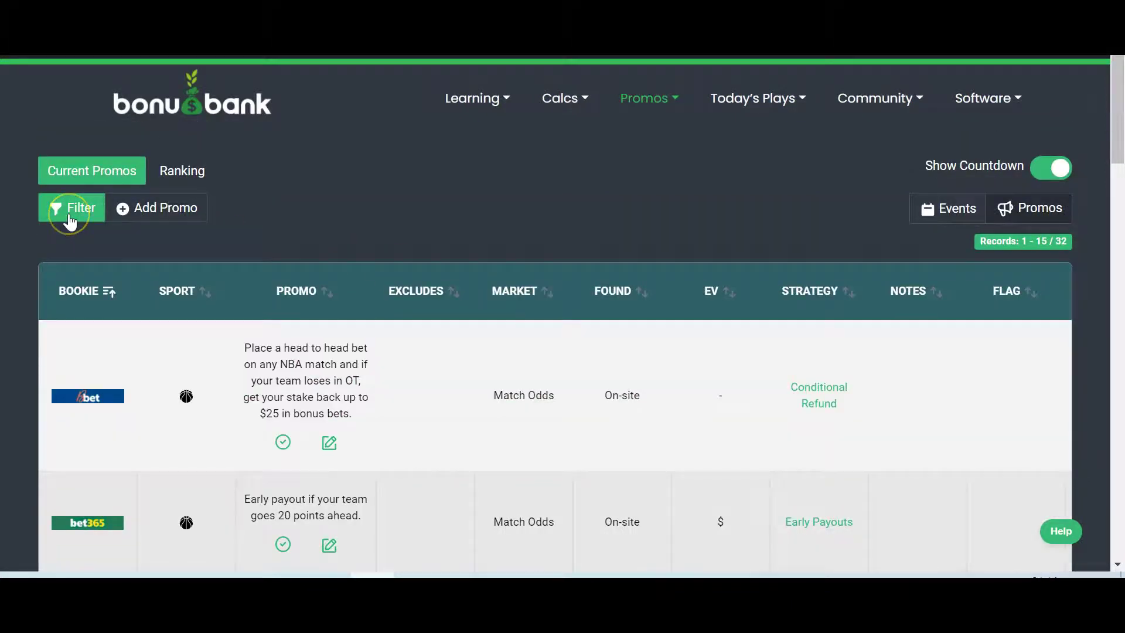
# Filter the promos by the sport Basketball, look through the filtered list and close the filters
pyautogui.click(70, 211)
pyautogui.scroll(-4, 530, 211)
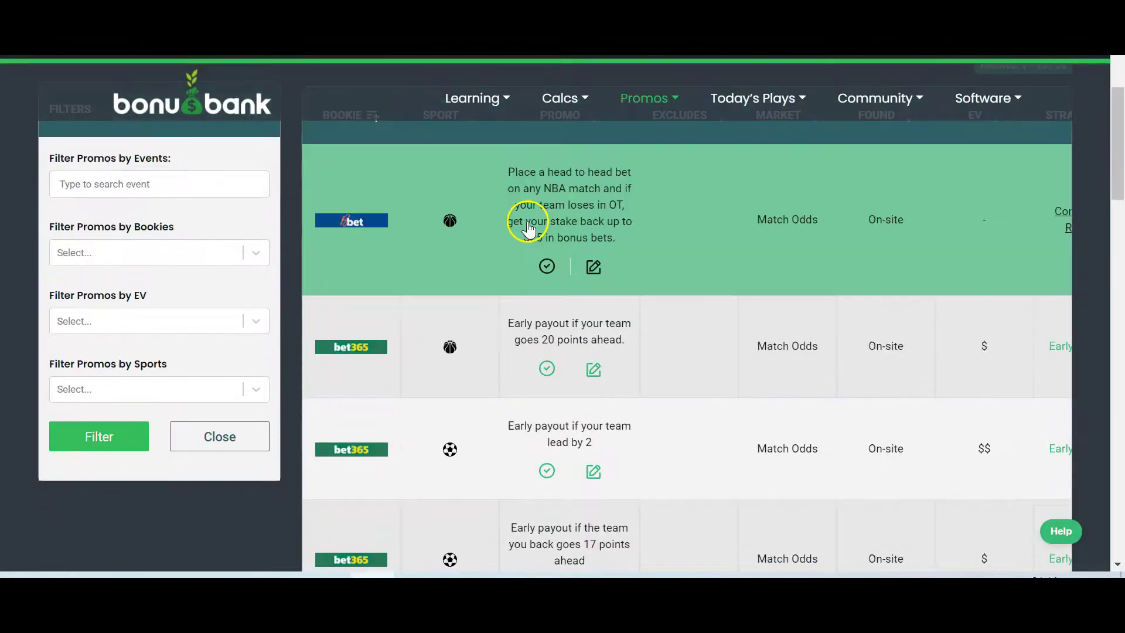
pyautogui.scroll(3, 516, 246)
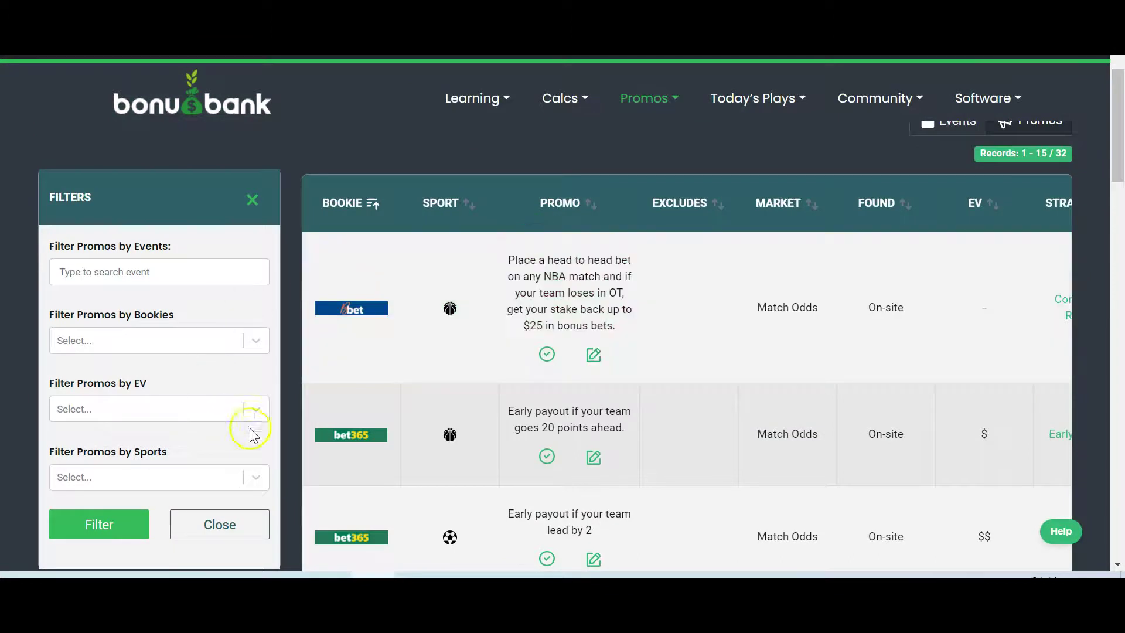
pyautogui.click(261, 476)
pyautogui.click(110, 397)
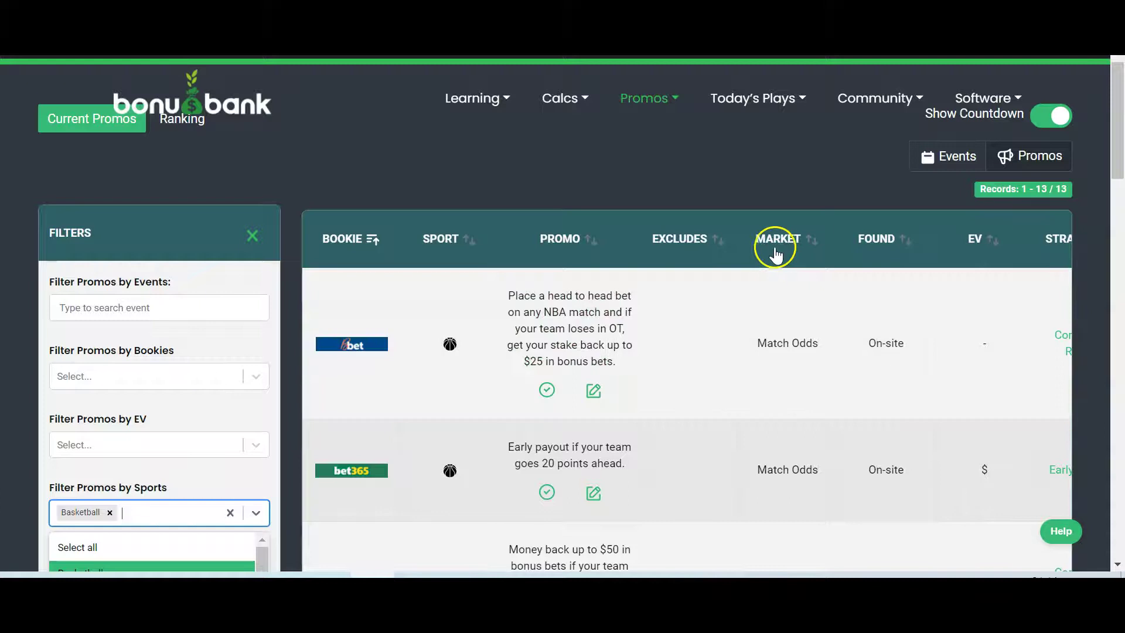
pyautogui.scroll(-5, 809, 334)
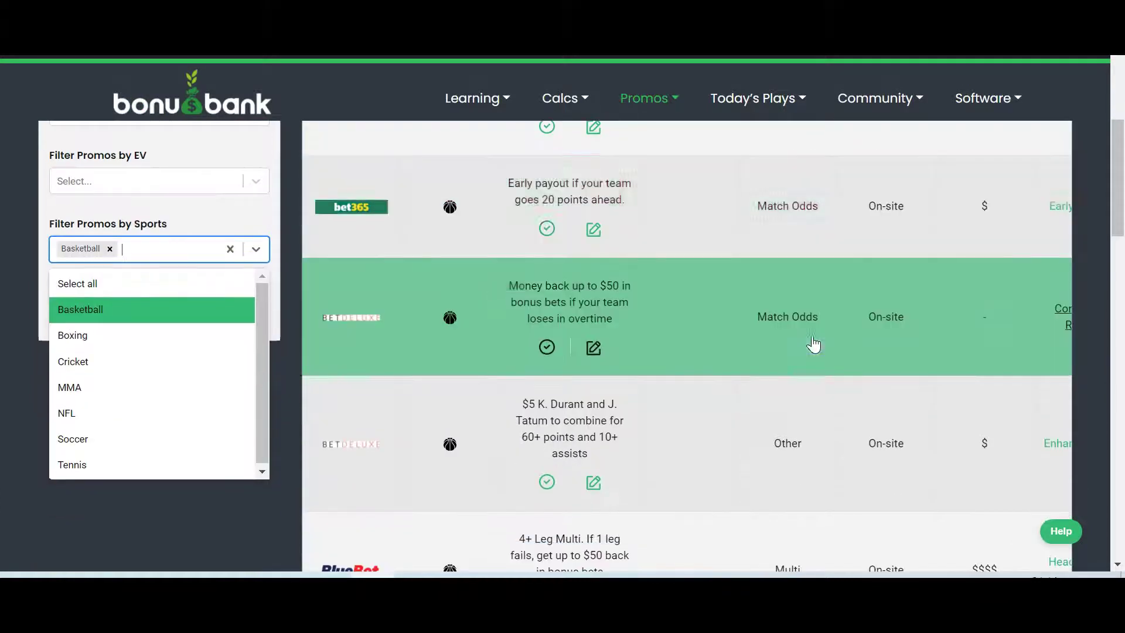
pyautogui.scroll(-3, 813, 346)
pyautogui.scroll(2, 809, 279)
pyautogui.scroll(3, 811, 287)
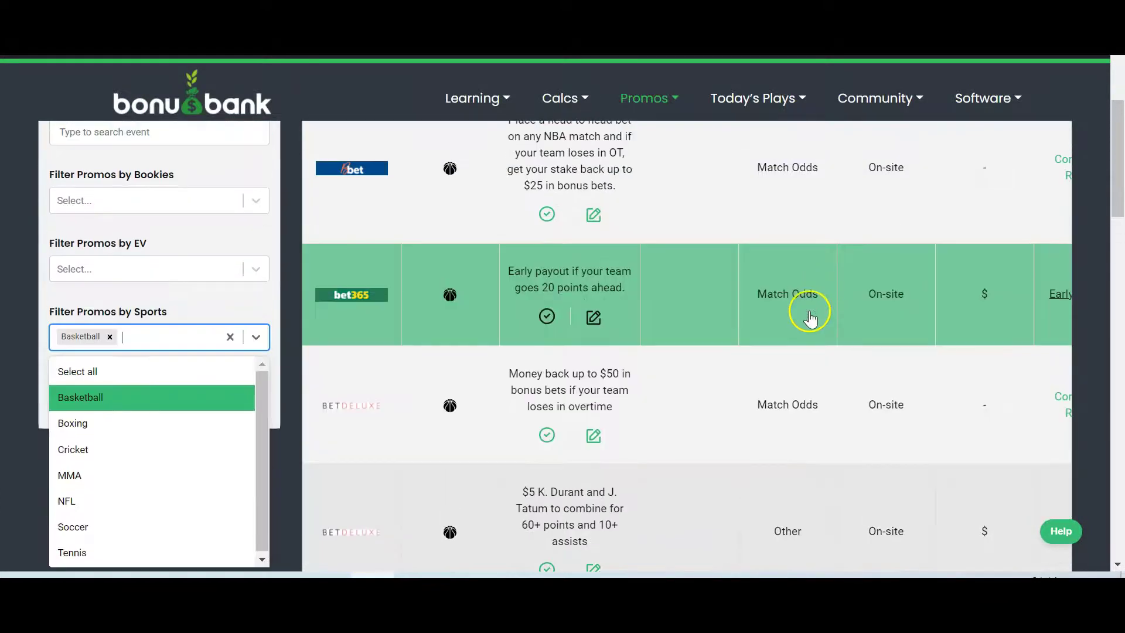
pyautogui.scroll(2, 811, 311)
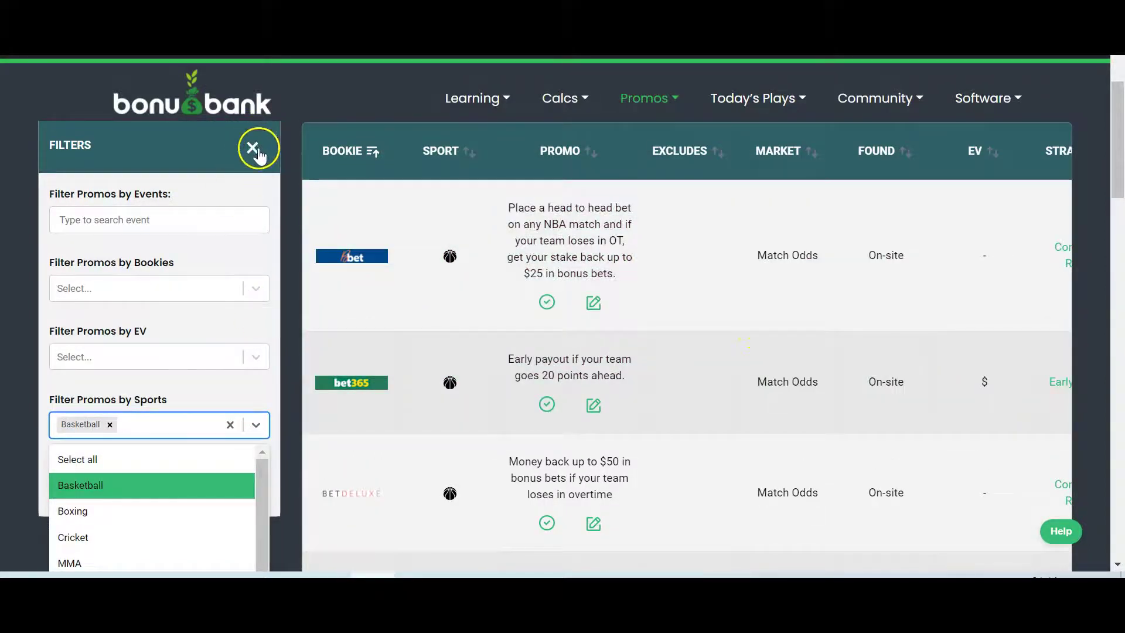
pyautogui.click(251, 147)
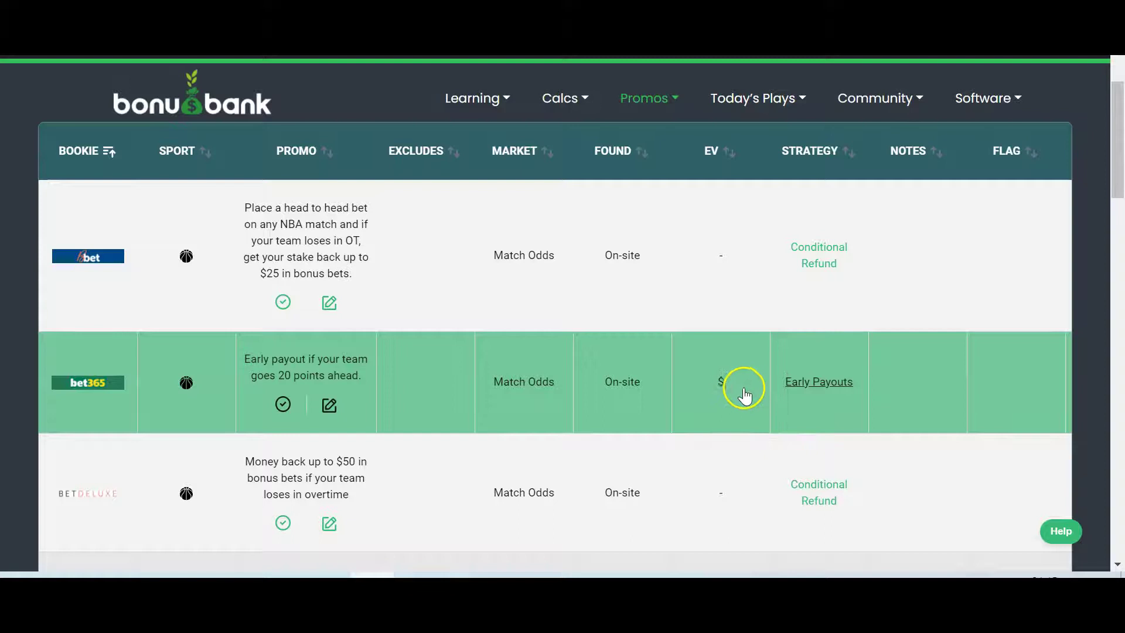
# Review the filtered basketball promos and sort them by market
pyautogui.scroll(-10, 535, 288)
pyautogui.scroll(-12, 534, 289)
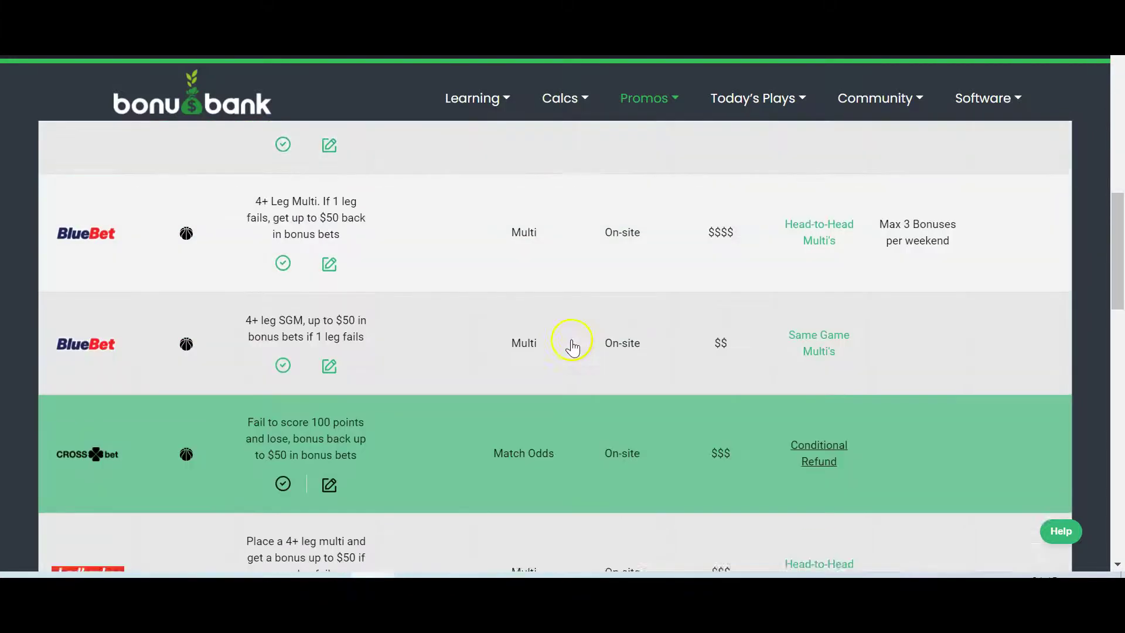
pyautogui.scroll(-3, 603, 369)
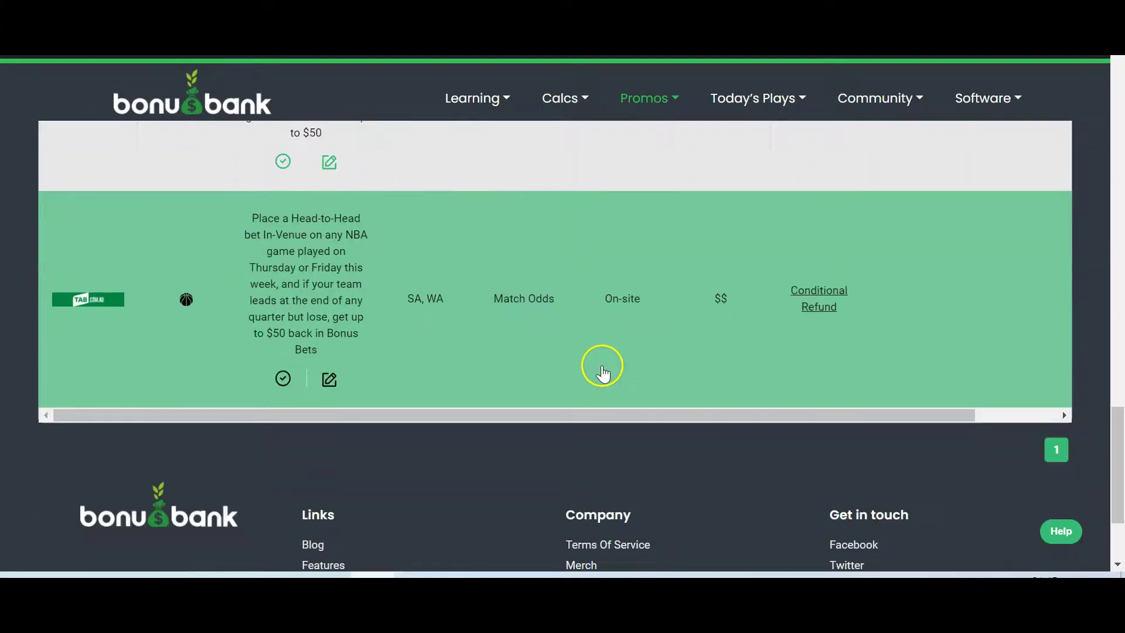
pyautogui.scroll(15, 609, 369)
pyautogui.scroll(10, 610, 369)
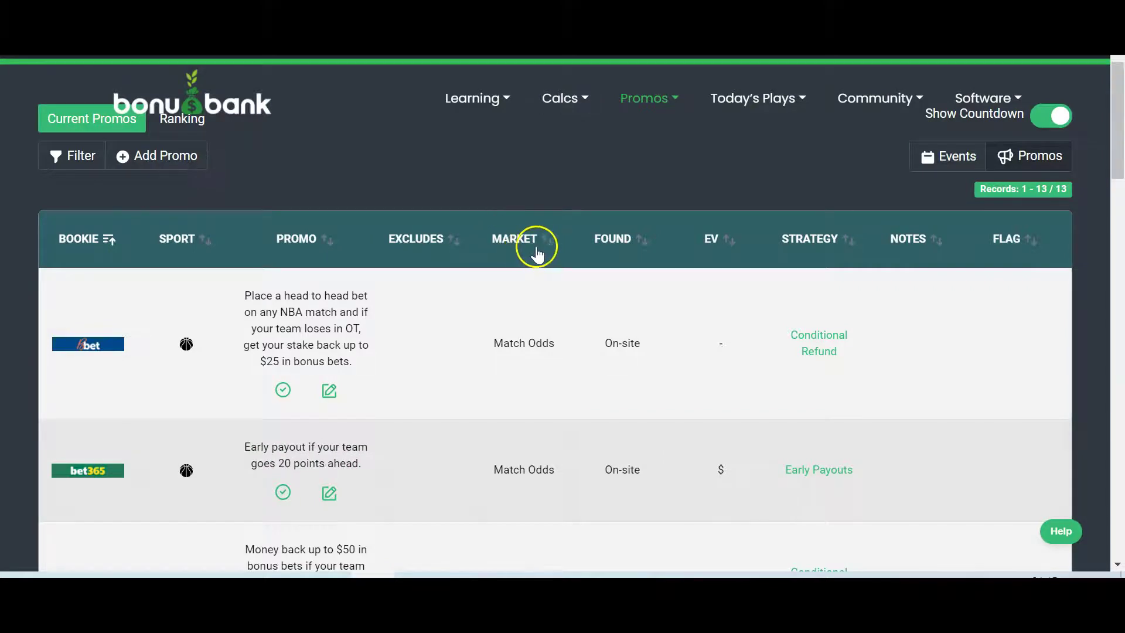
pyautogui.click(537, 248)
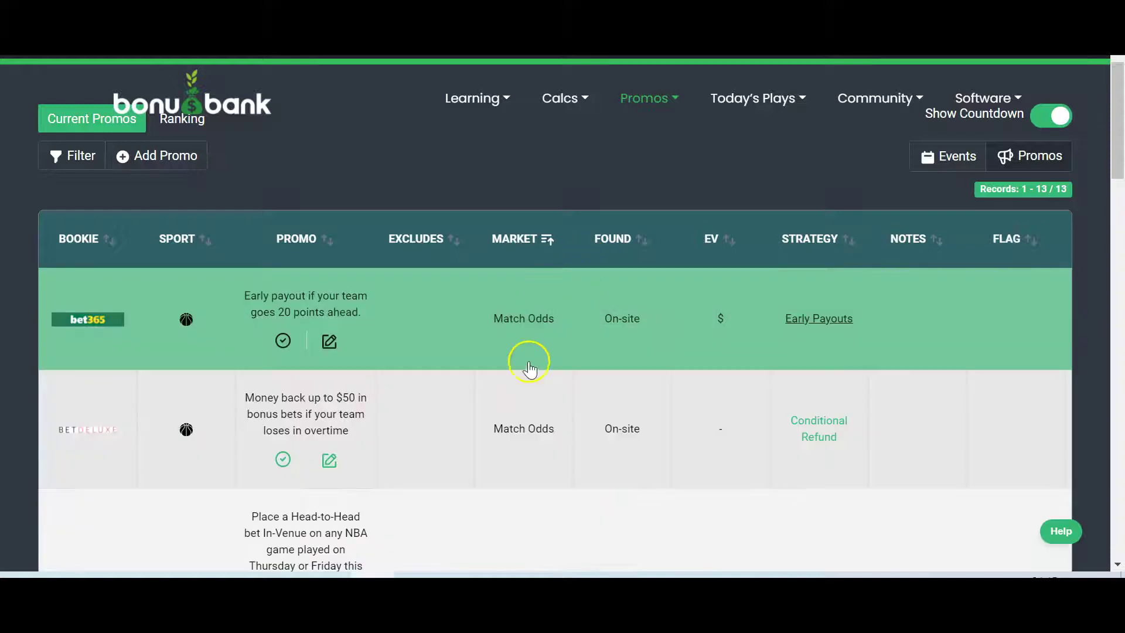
pyautogui.scroll(-8, 535, 414)
pyautogui.scroll(-7, 536, 418)
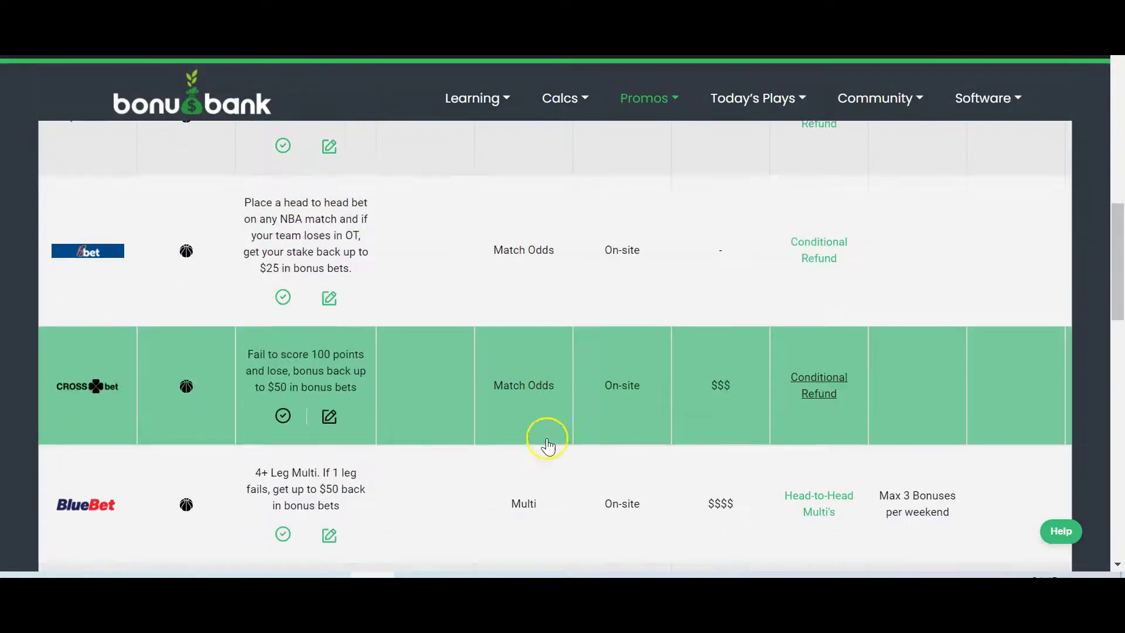
# Look through the basketball promos sorted by market, remove the Basketball sport filter and close the filters
pyautogui.scroll(-2, 590, 432)
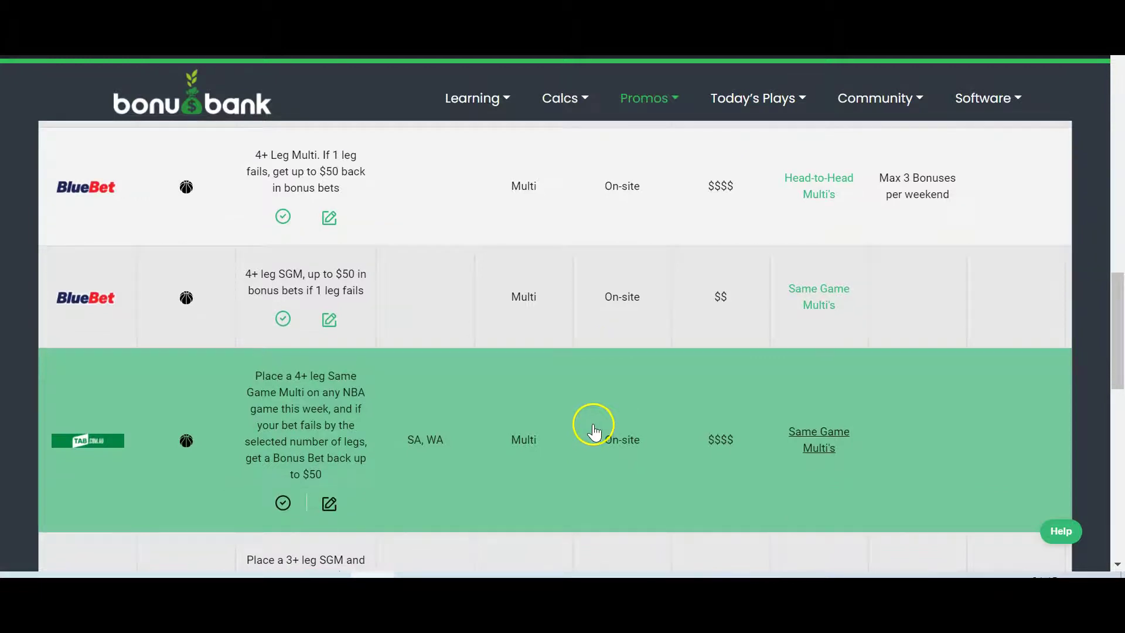
pyautogui.scroll(1, 650, 384)
pyautogui.scroll(9, 654, 386)
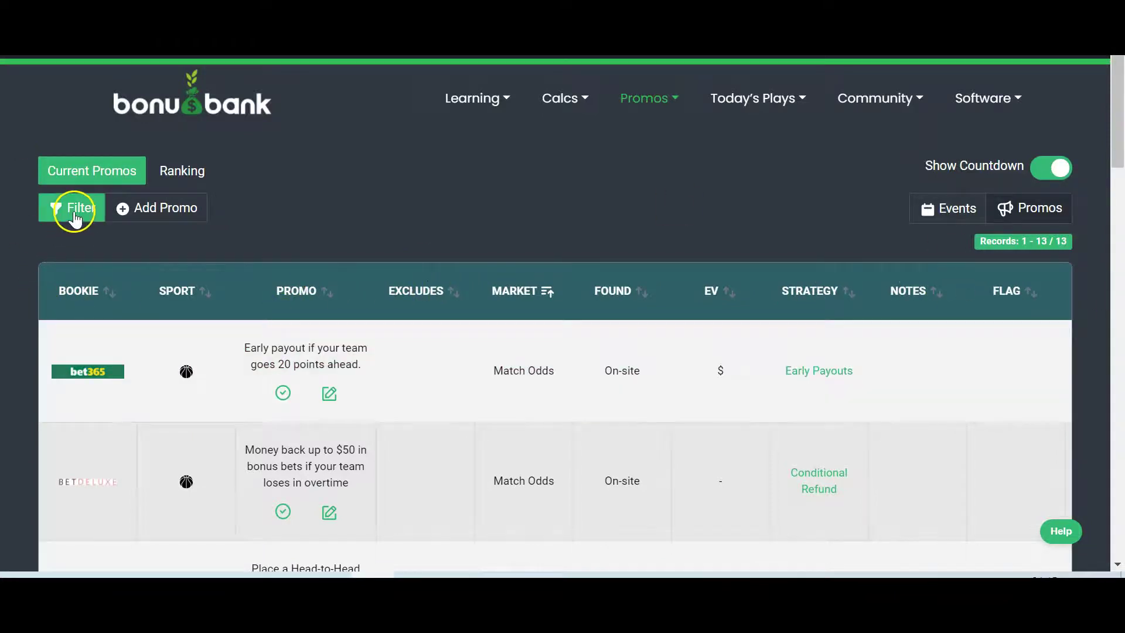
pyautogui.click(75, 219)
pyautogui.scroll(-2, 240, 276)
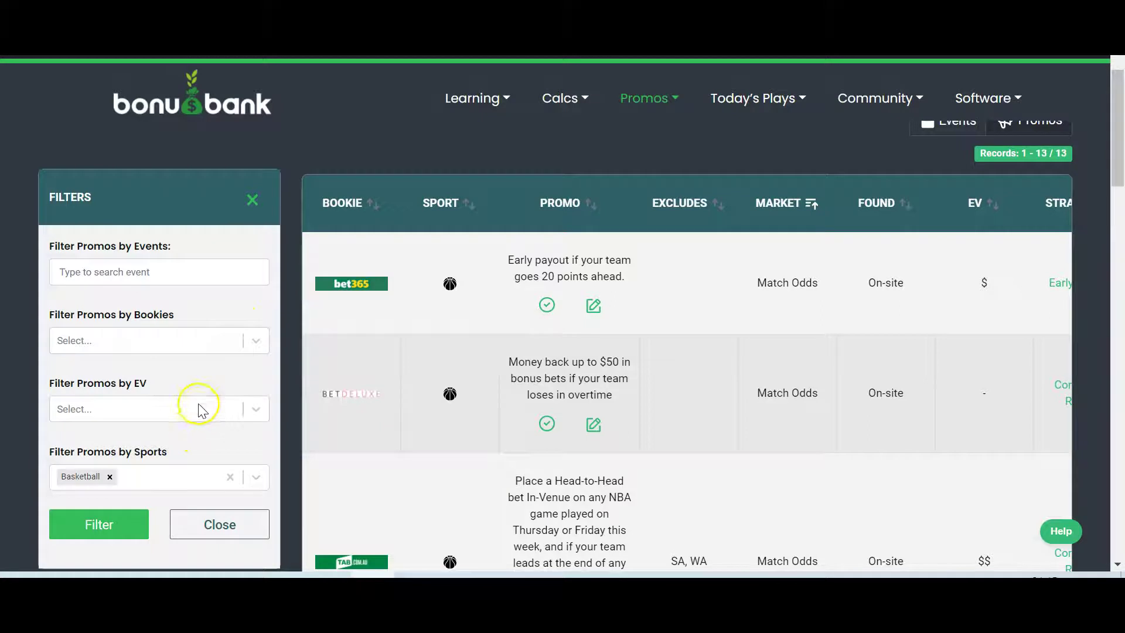
pyautogui.click(112, 476)
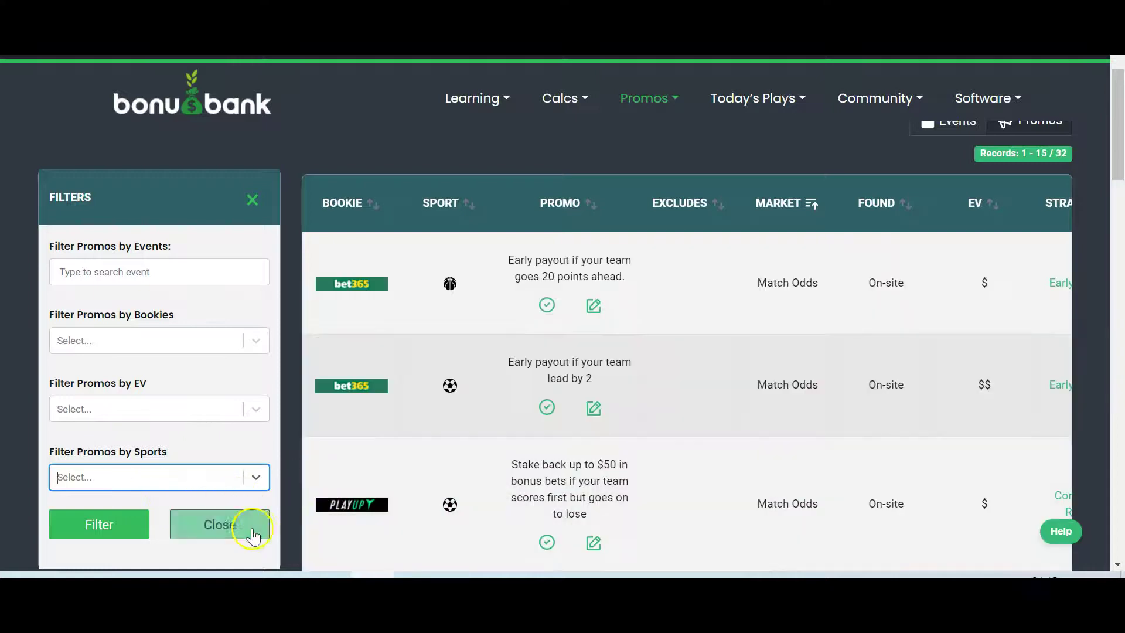
pyautogui.click(244, 535)
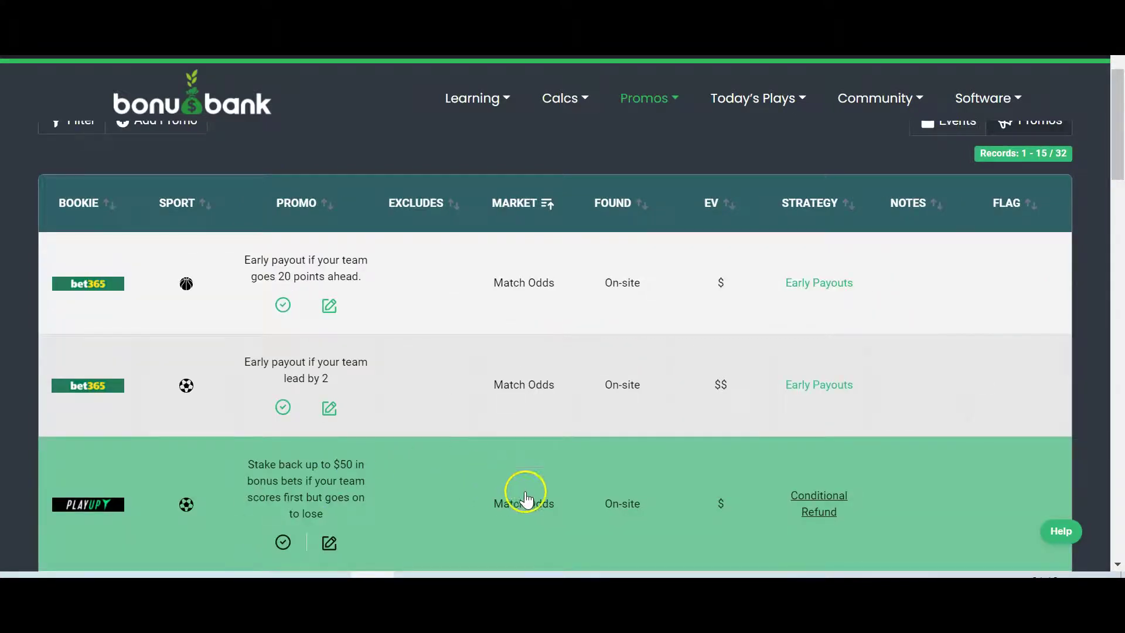
pyautogui.scroll(2, 910, 401)
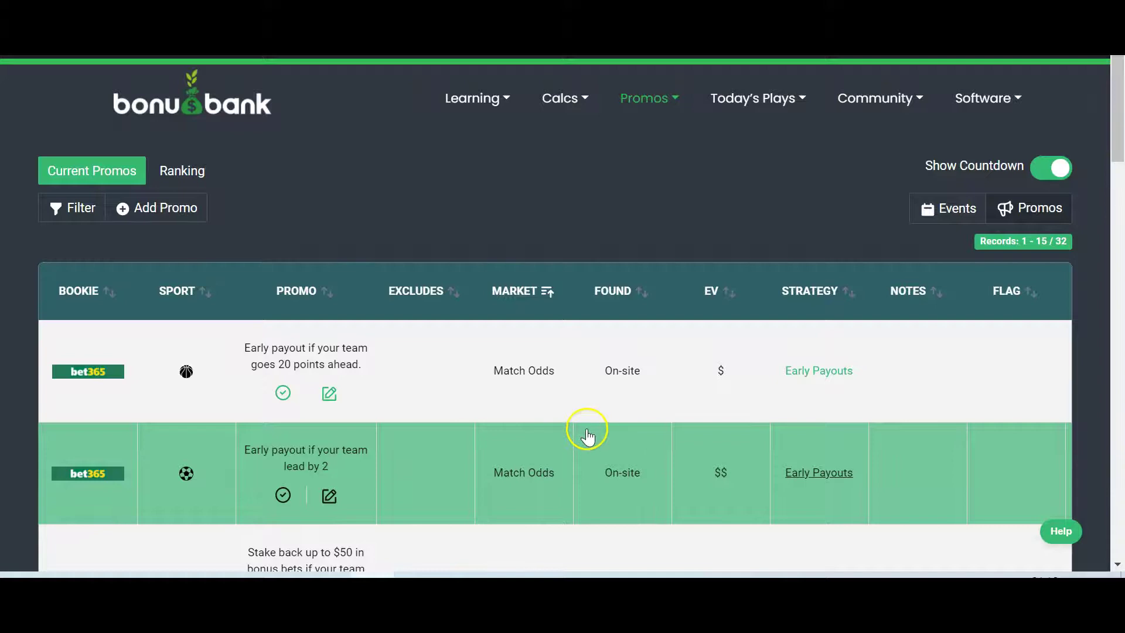
# Open the racing promos page and show the filters for its race events
pyautogui.click(651, 107)
pyautogui.click(659, 155)
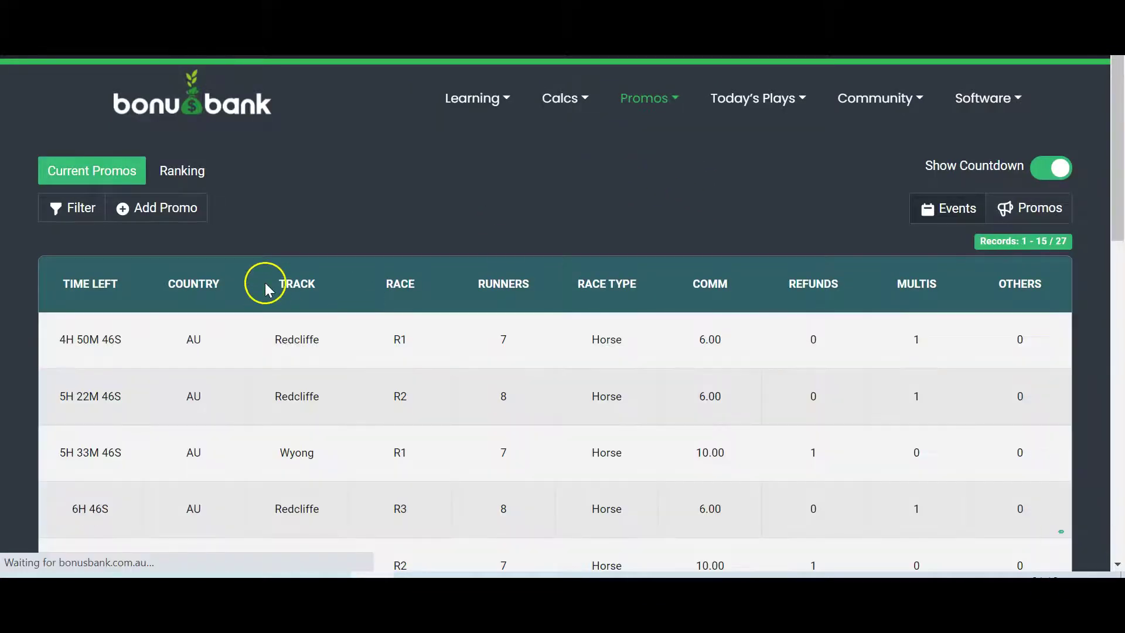
pyautogui.click(71, 206)
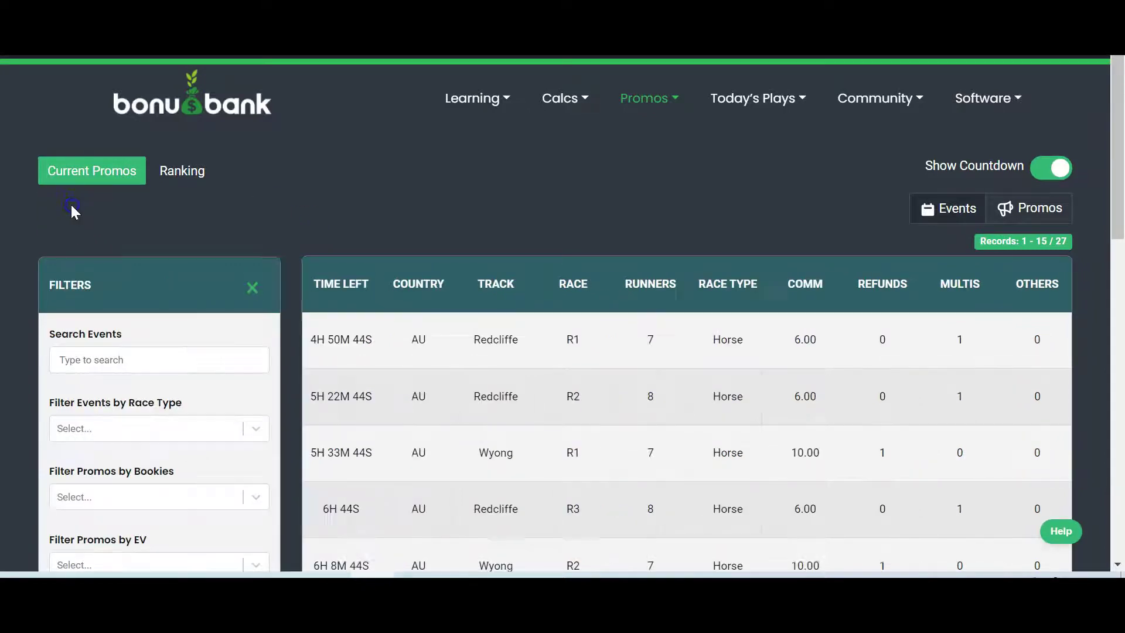
# Filter the race events by track with "wyon", look over the matching races and clear the track filter
pyautogui.scroll(-5, 240, 305)
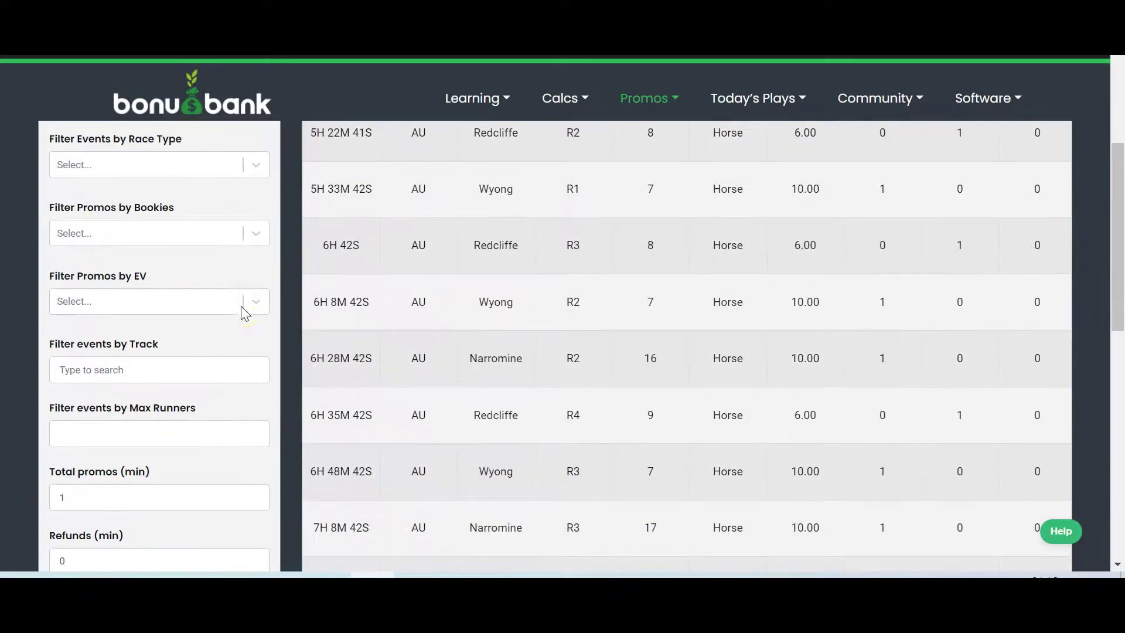
pyautogui.click(157, 367)
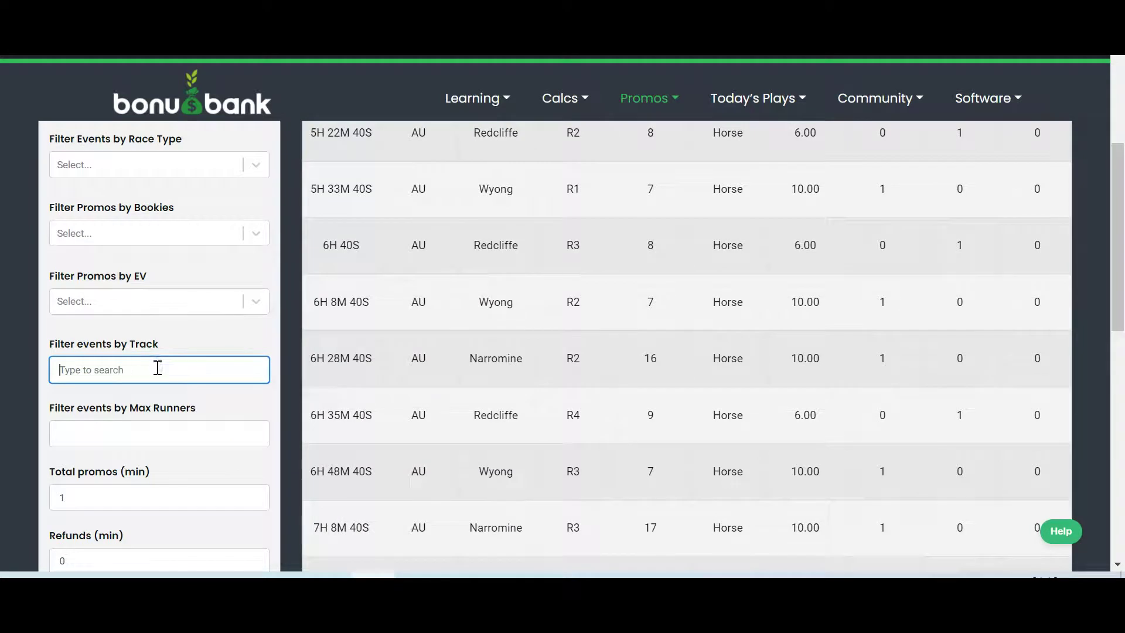
pyautogui.write('wyon')
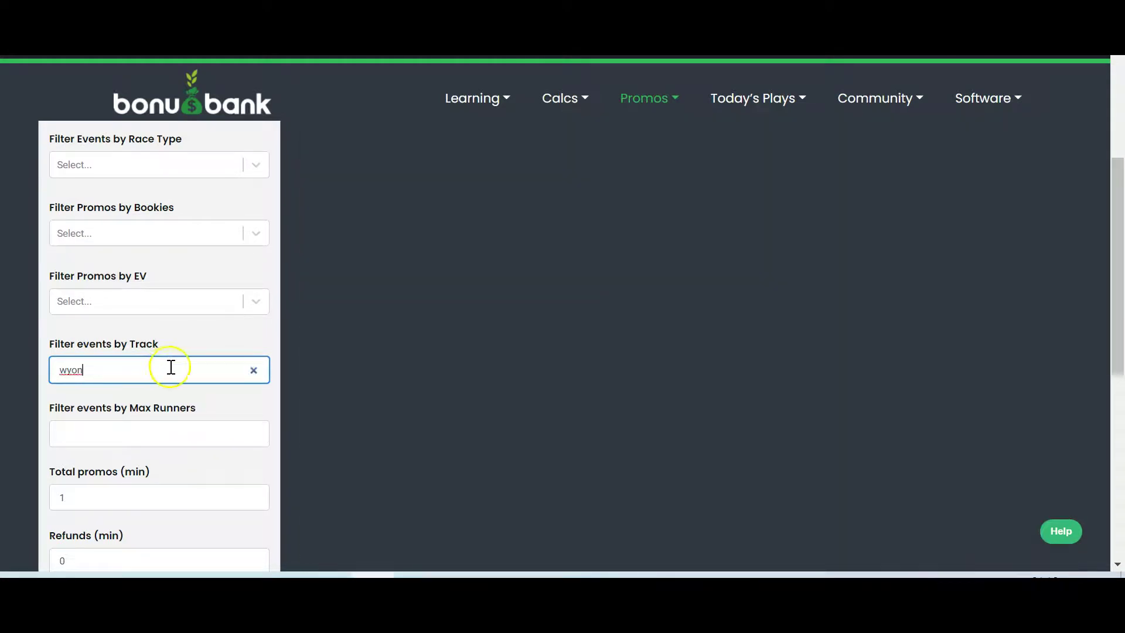
pyautogui.scroll(5, 745, 339)
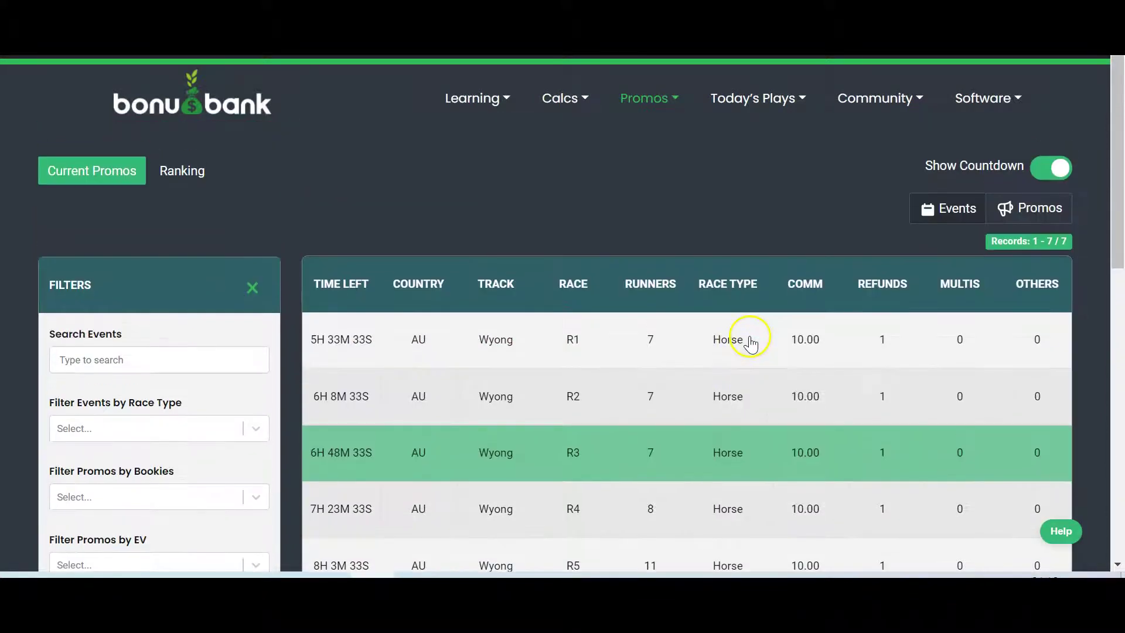
pyautogui.scroll(-3, 746, 346)
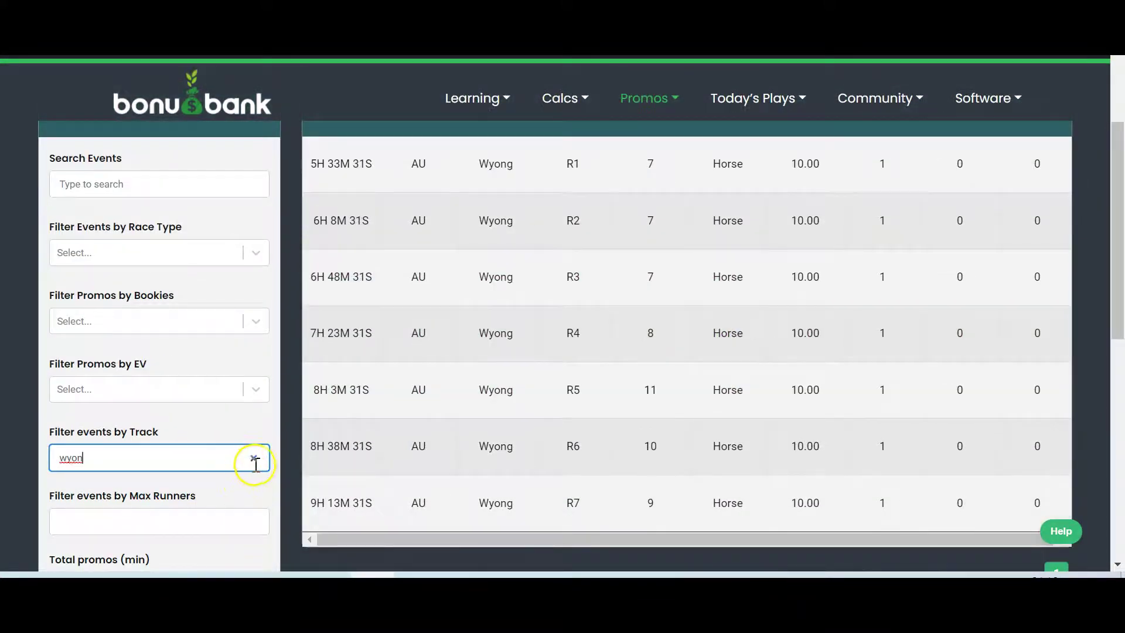
pyautogui.click(254, 458)
# Limit the race events to a maximum of 8 runners
pyautogui.scroll(-3, 230, 424)
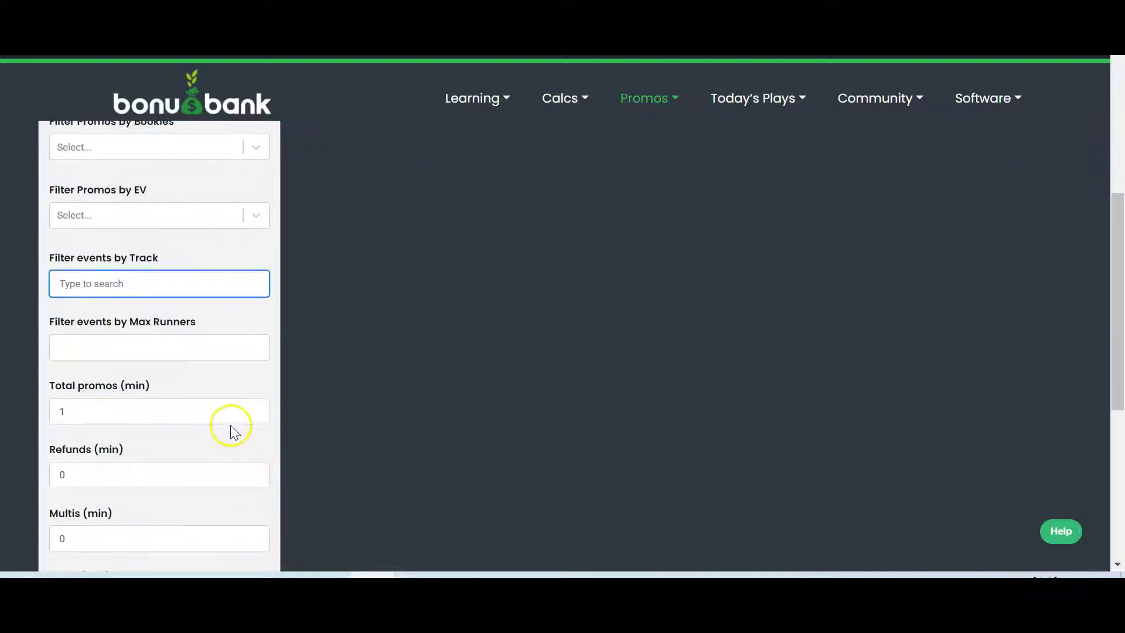
pyautogui.click(134, 345)
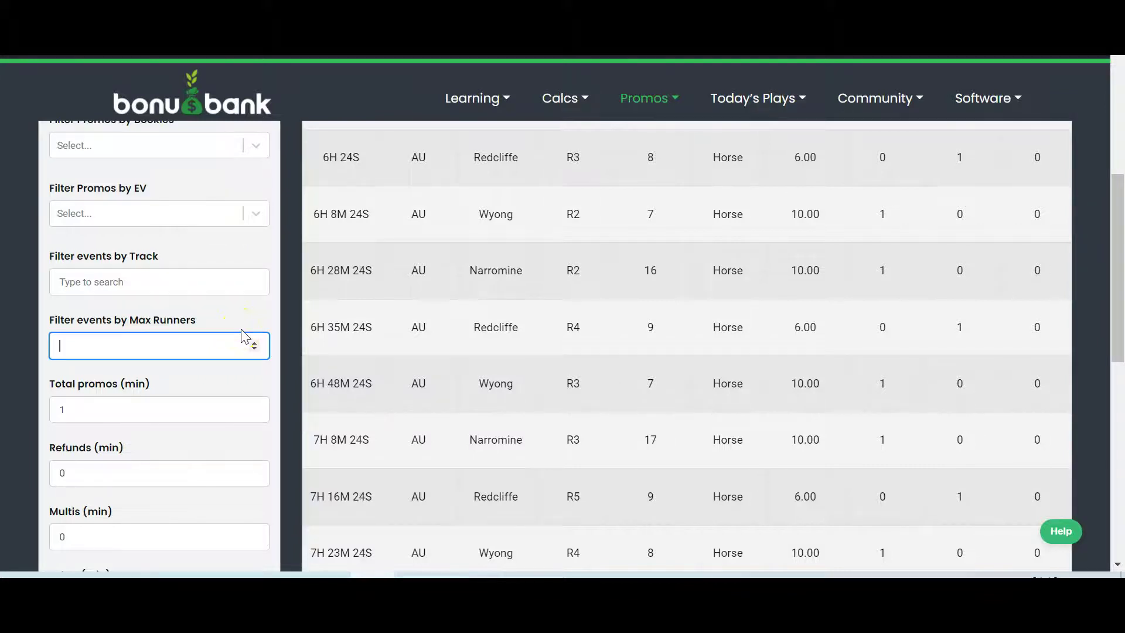
pyautogui.write('8')
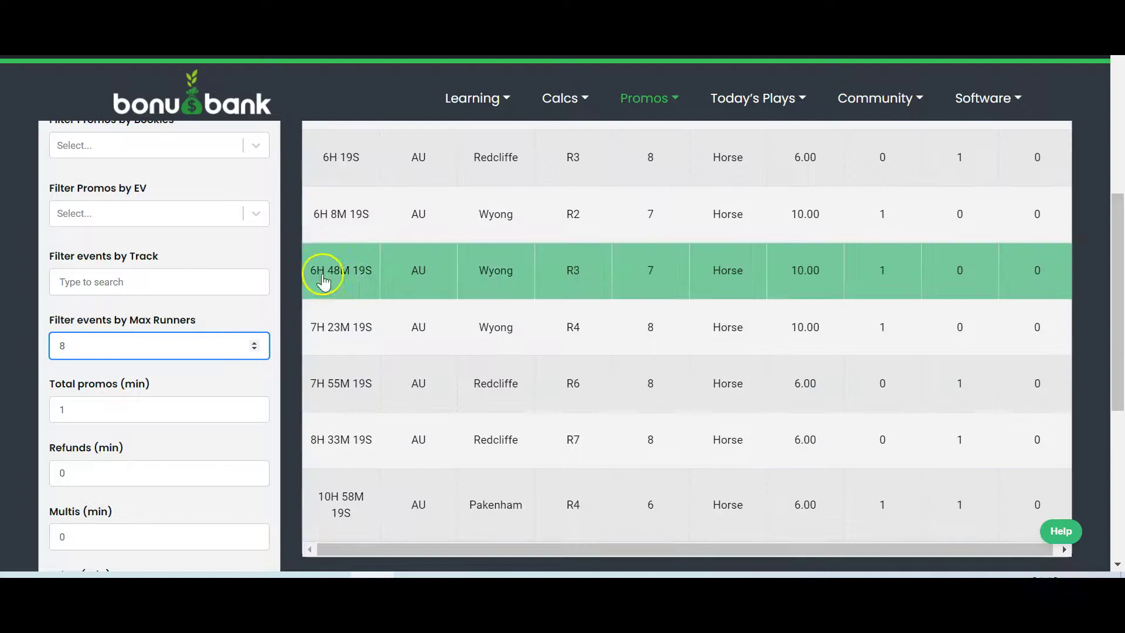
# Set the minimum total promos to 0, look through the race list's refund and multi columns and close the filters
pyautogui.click(121, 406)
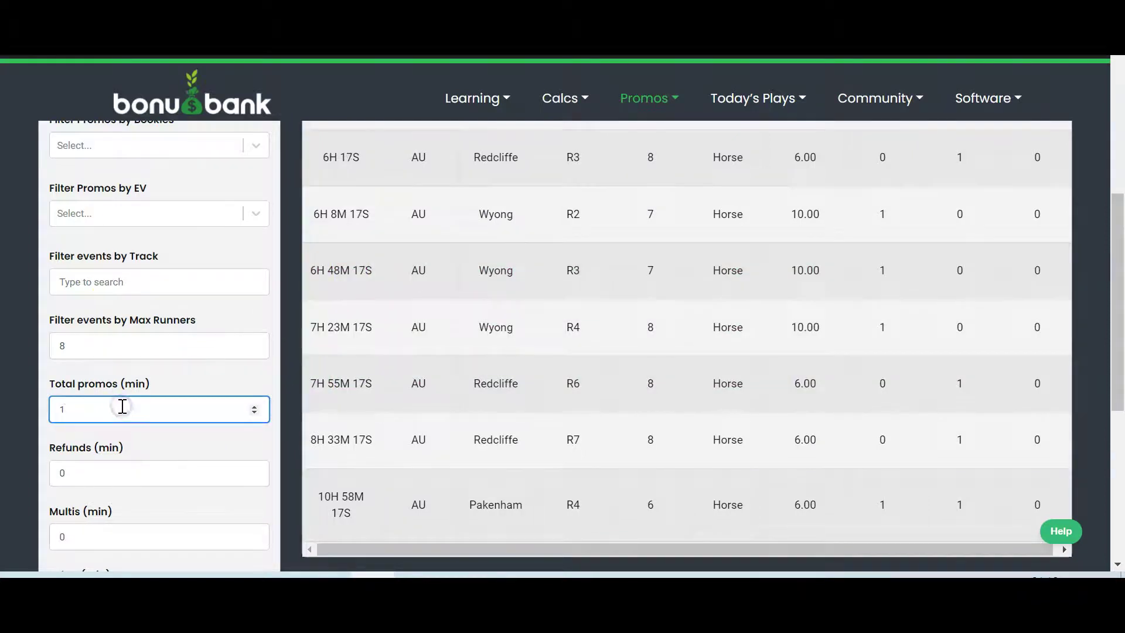
pyautogui.press('BackSpace')
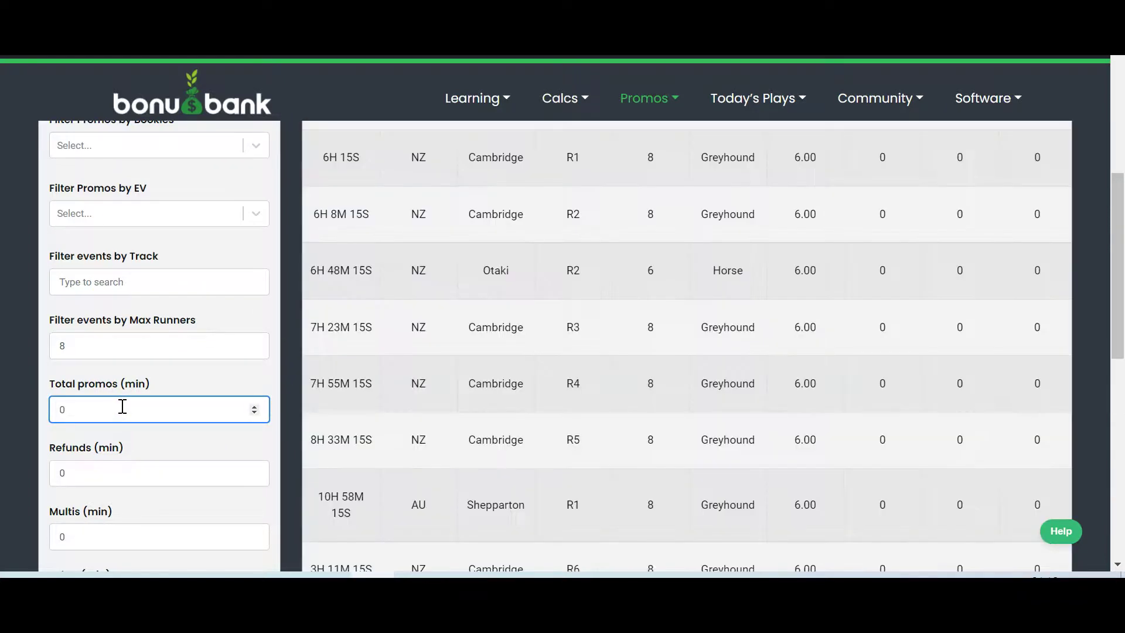
pyautogui.scroll(4, 721, 307)
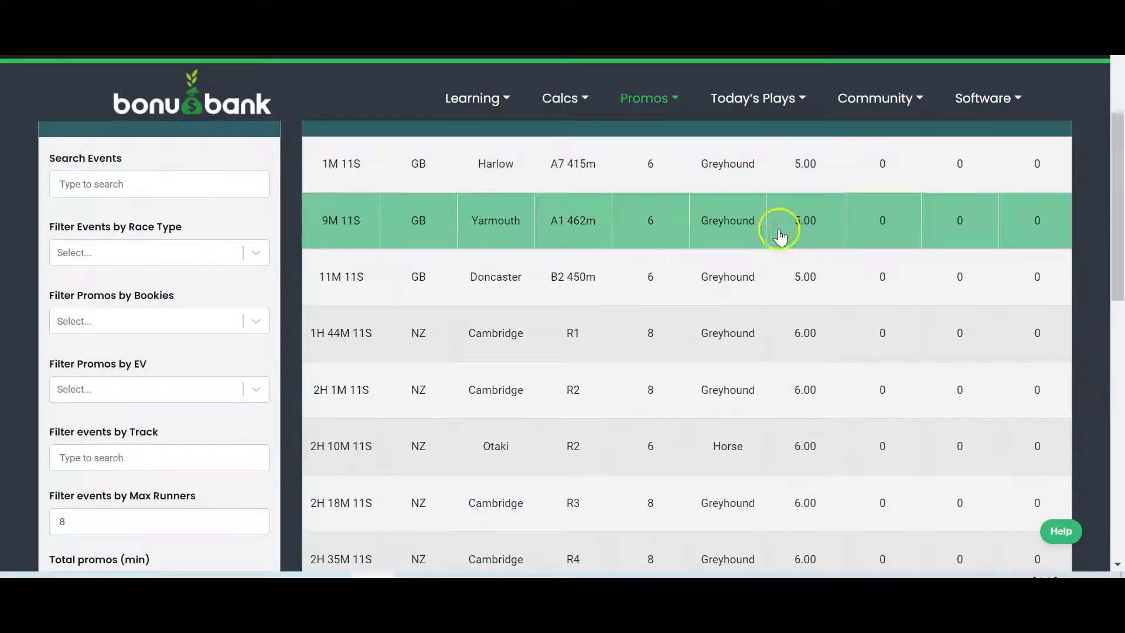
pyautogui.scroll(2, 770, 279)
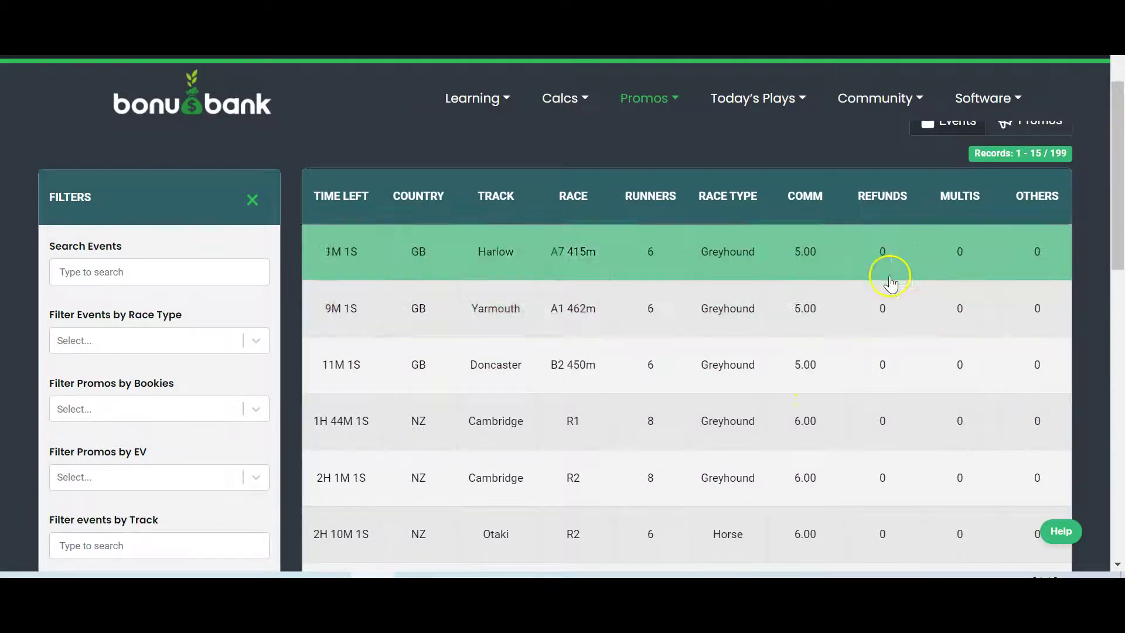
pyautogui.scroll(-2, 697, 365)
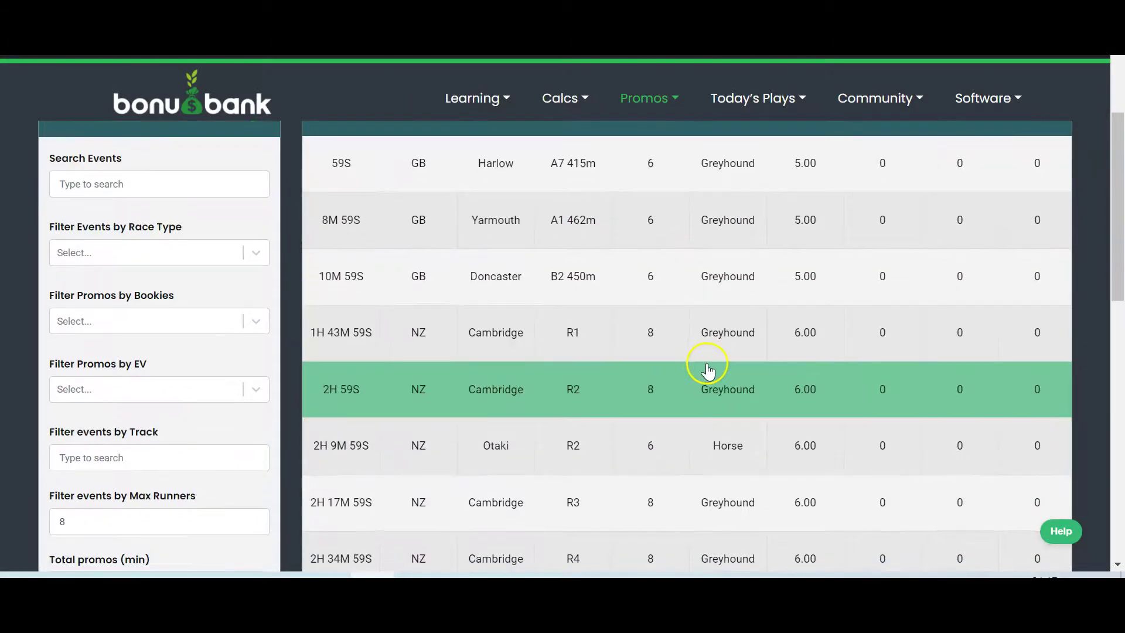
pyautogui.scroll(-2, 883, 348)
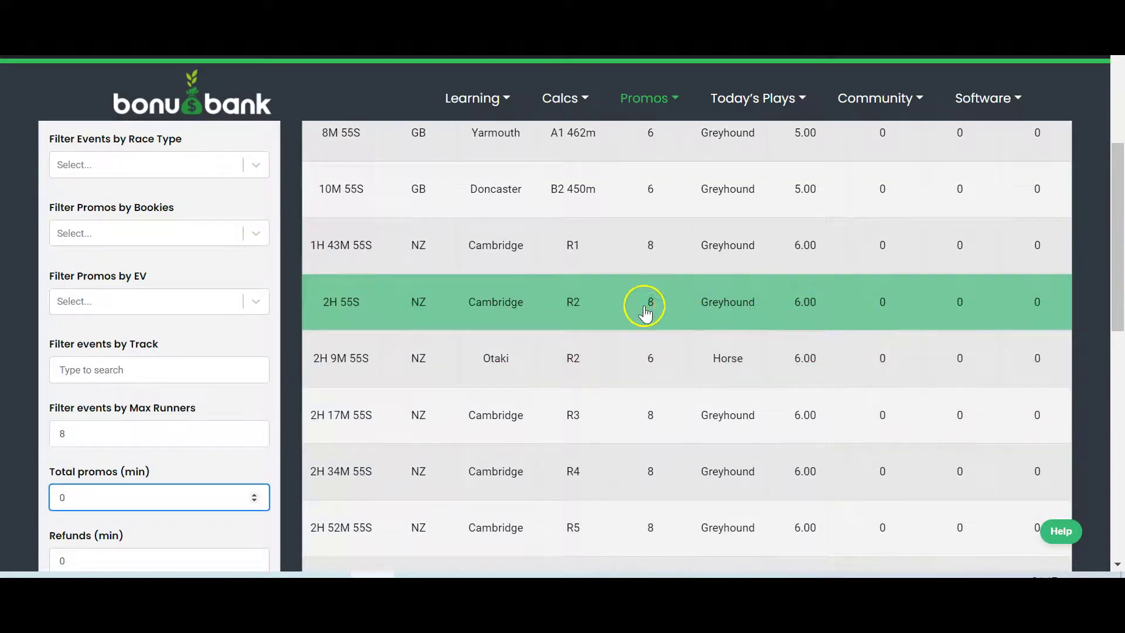
pyautogui.scroll(5, 551, 298)
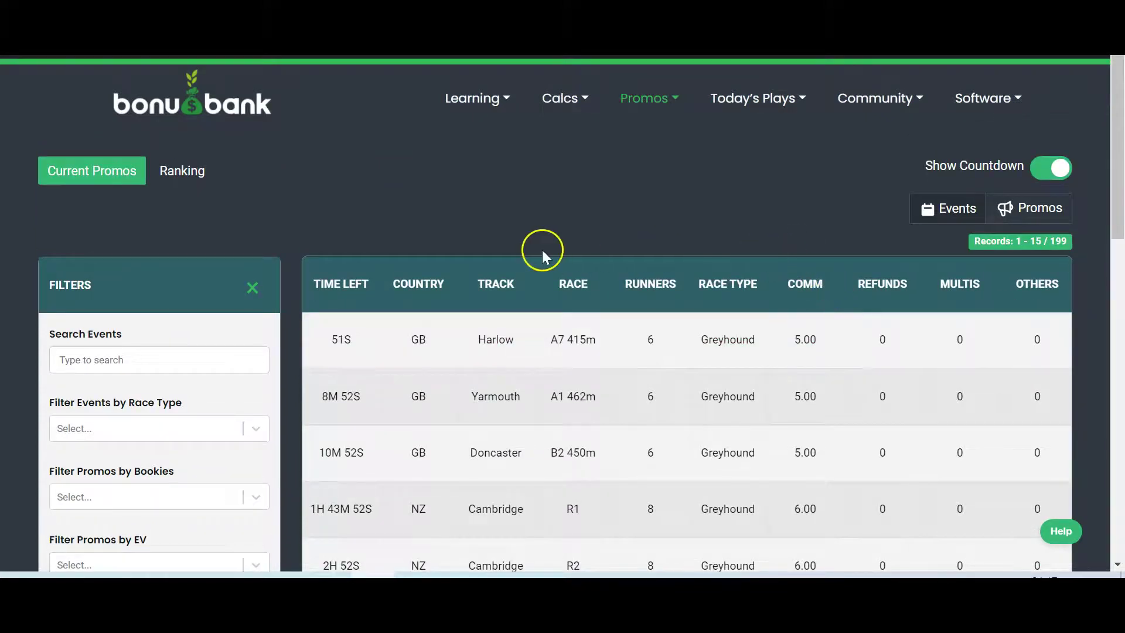
pyautogui.click(256, 289)
# Start adding a new promo and choose "AU - Wyong - All races" as its events
pyautogui.click(172, 219)
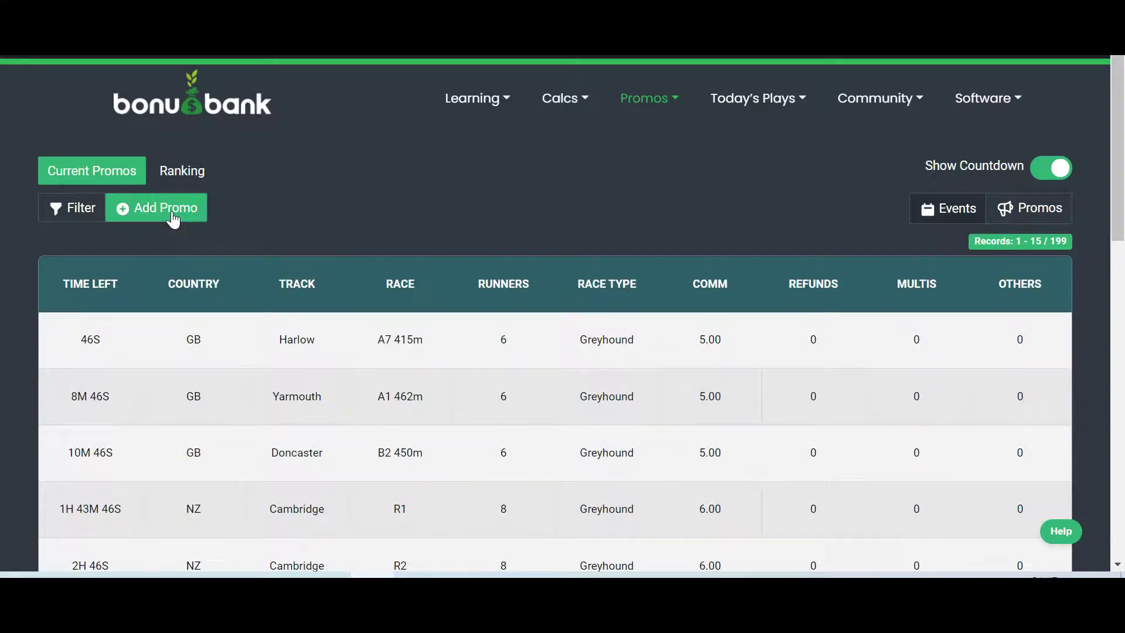
pyautogui.click(173, 214)
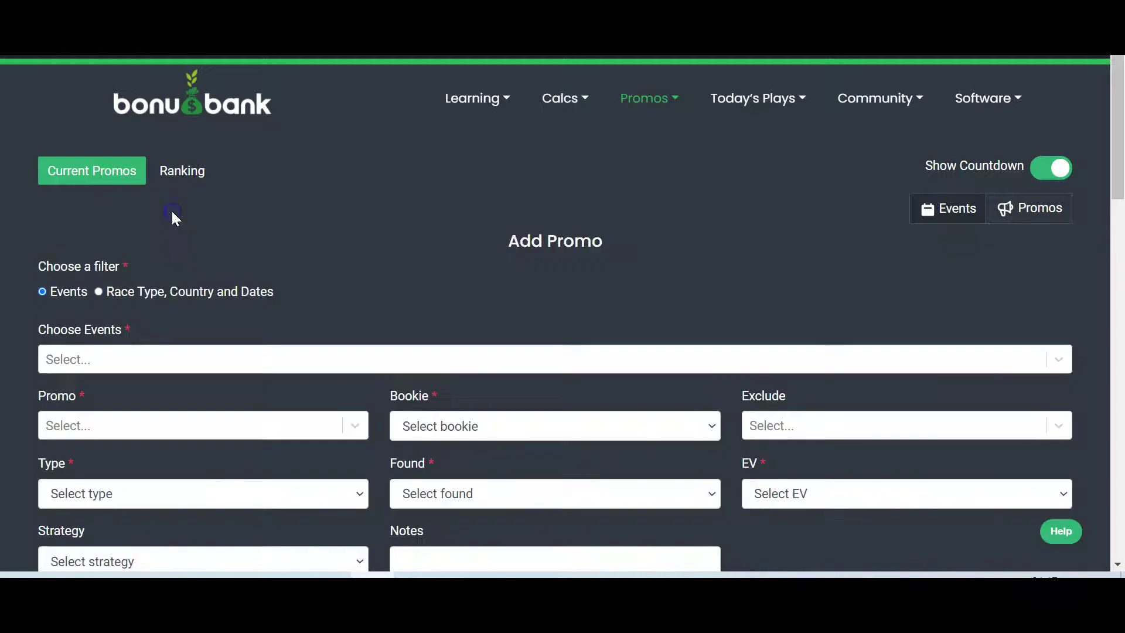
pyautogui.scroll(-2, 514, 277)
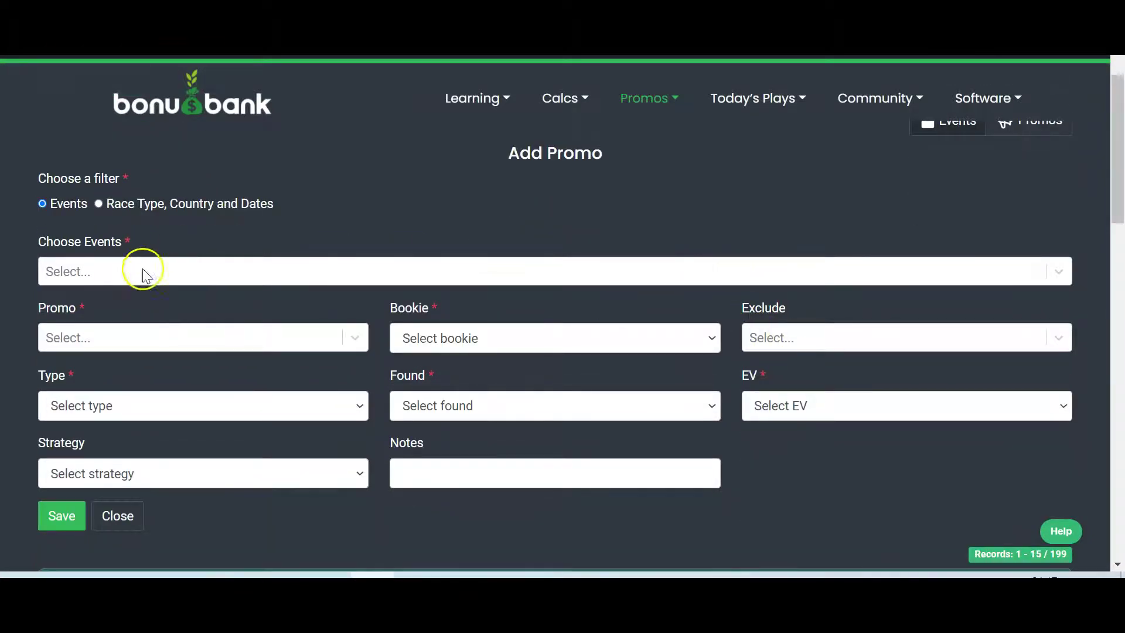
pyautogui.click(178, 272)
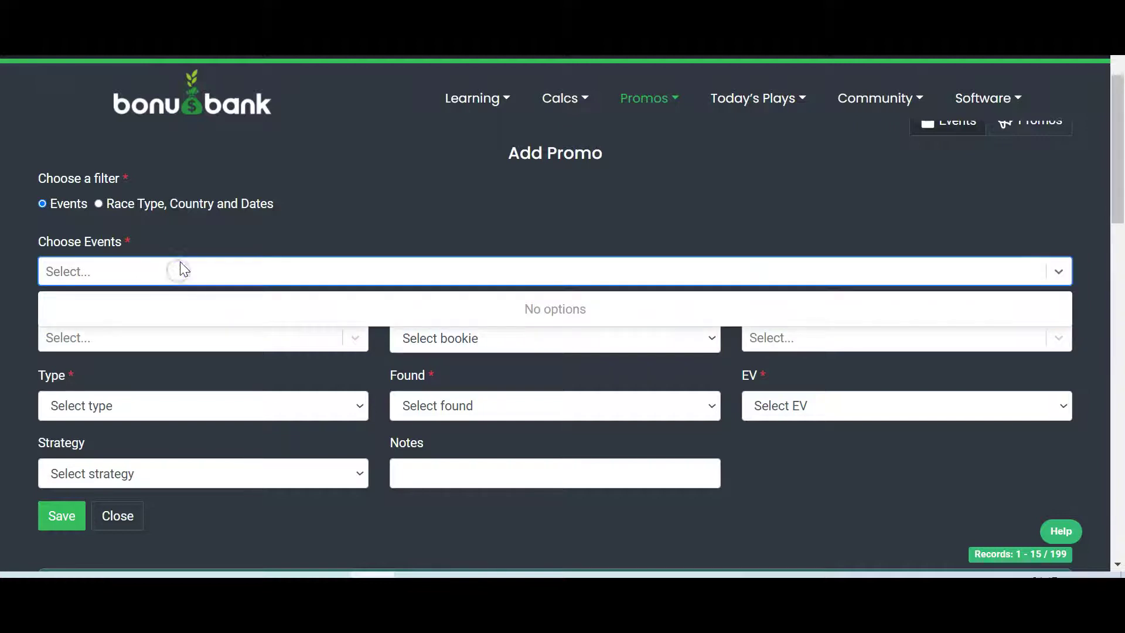
pyautogui.write('wyon')
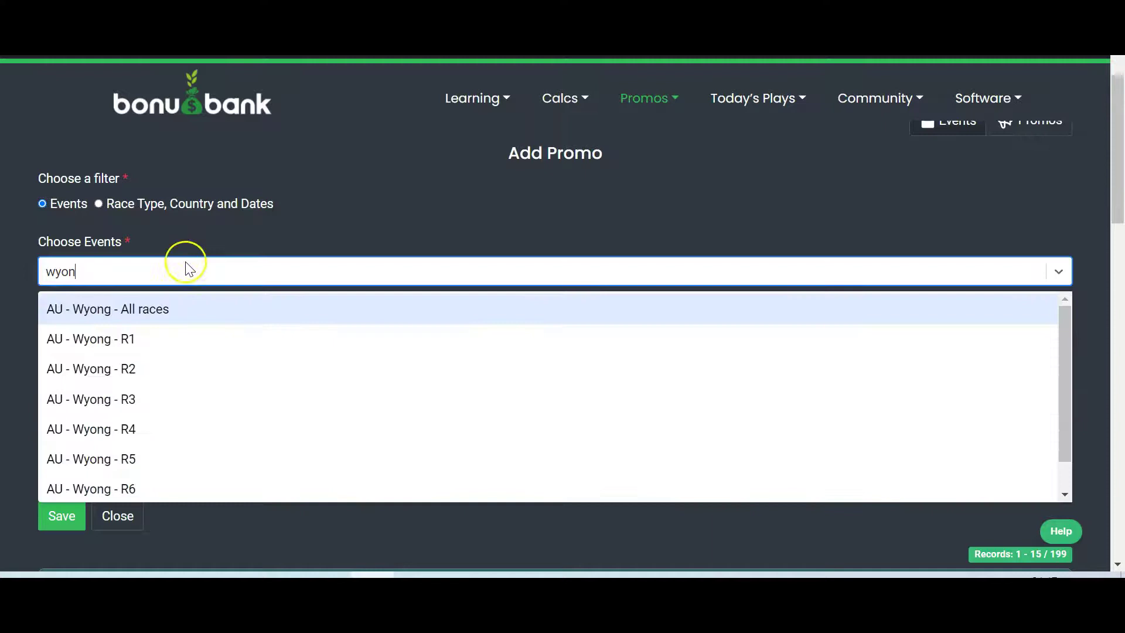
pyautogui.click(173, 308)
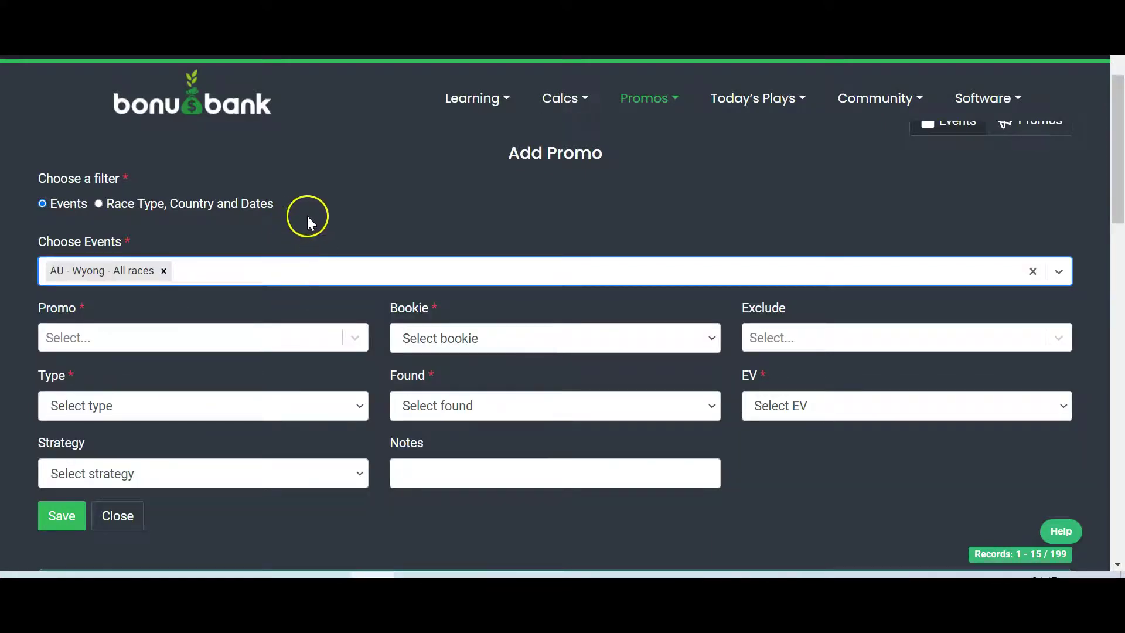
# Choose the promo "Up to $50 in bonus bets if your selection runs 2nd or 3rd" and close the form without saving
pyautogui.click(359, 339)
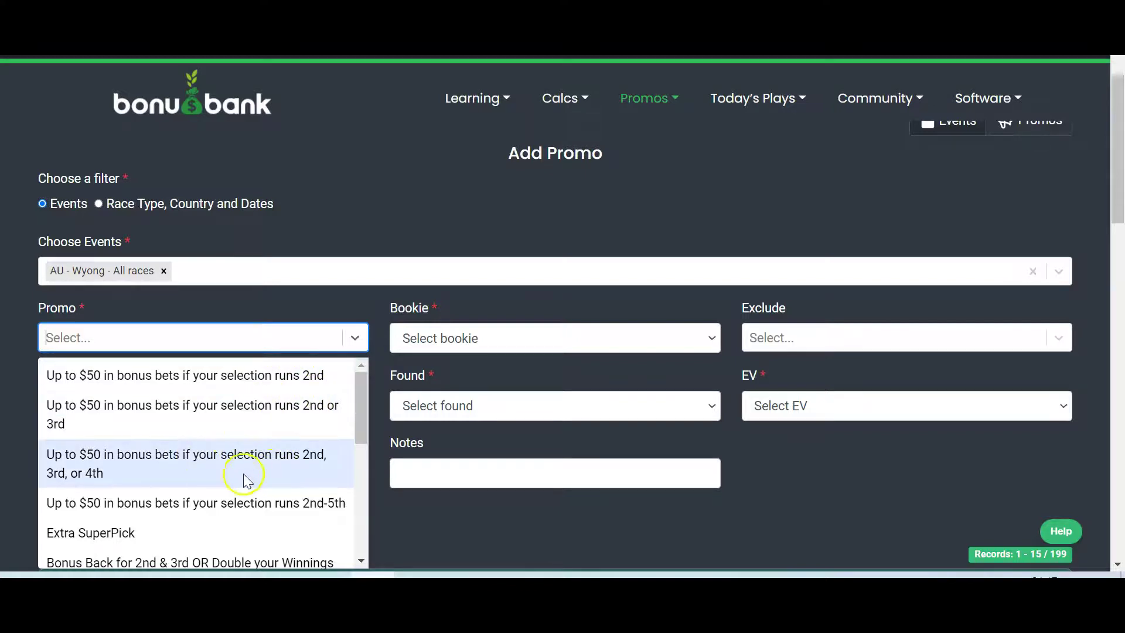
pyautogui.scroll(-5, 289, 403)
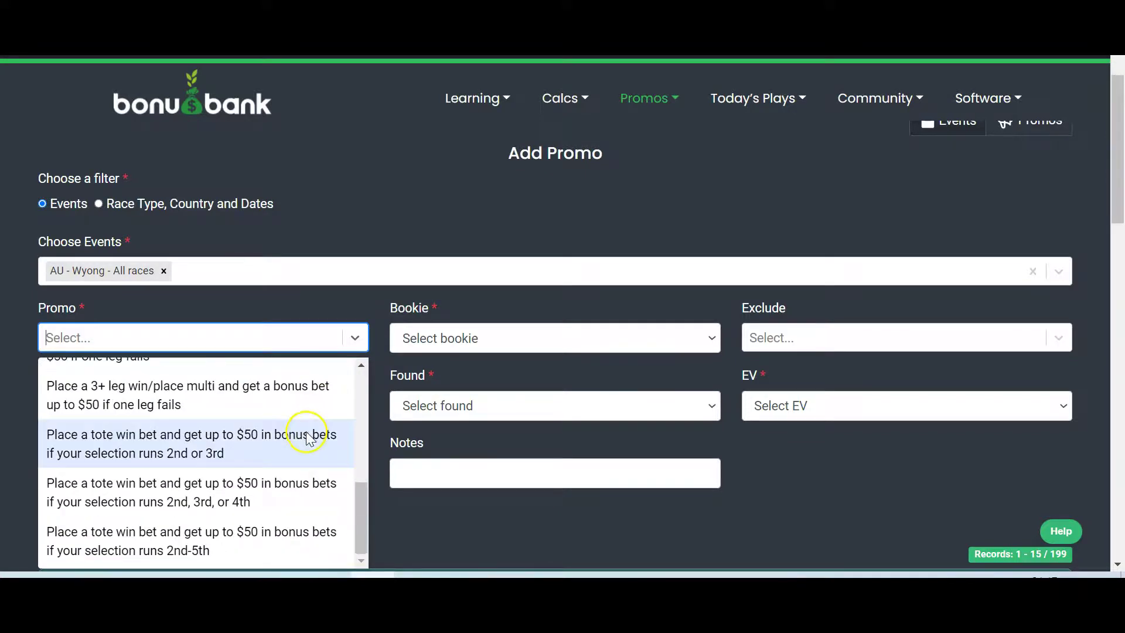
pyautogui.scroll(4, 308, 438)
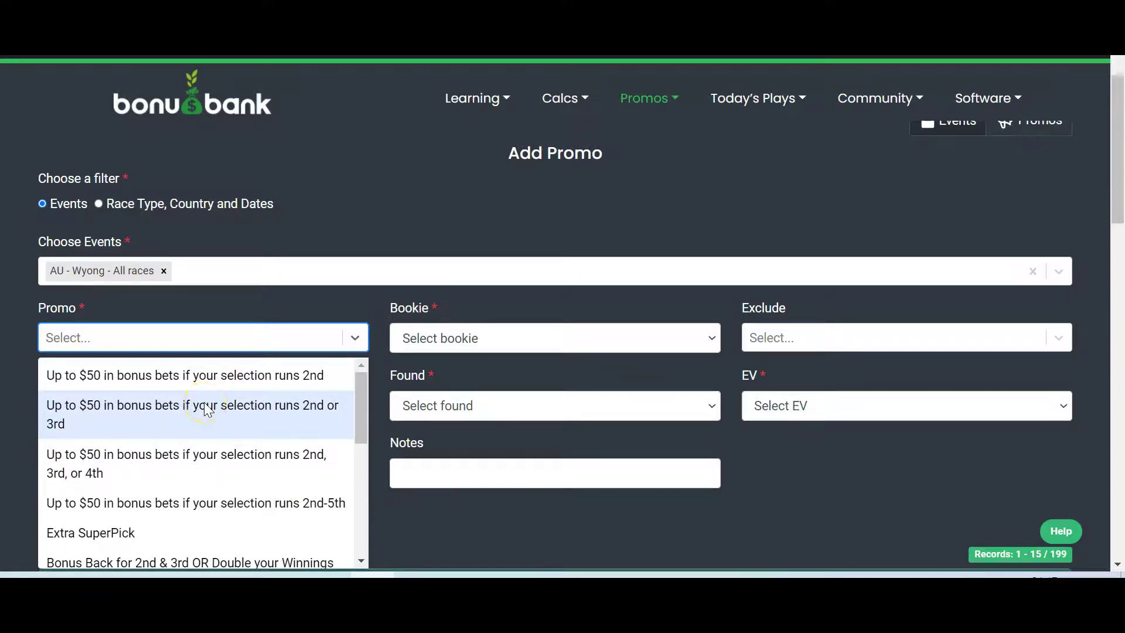
pyautogui.click(206, 410)
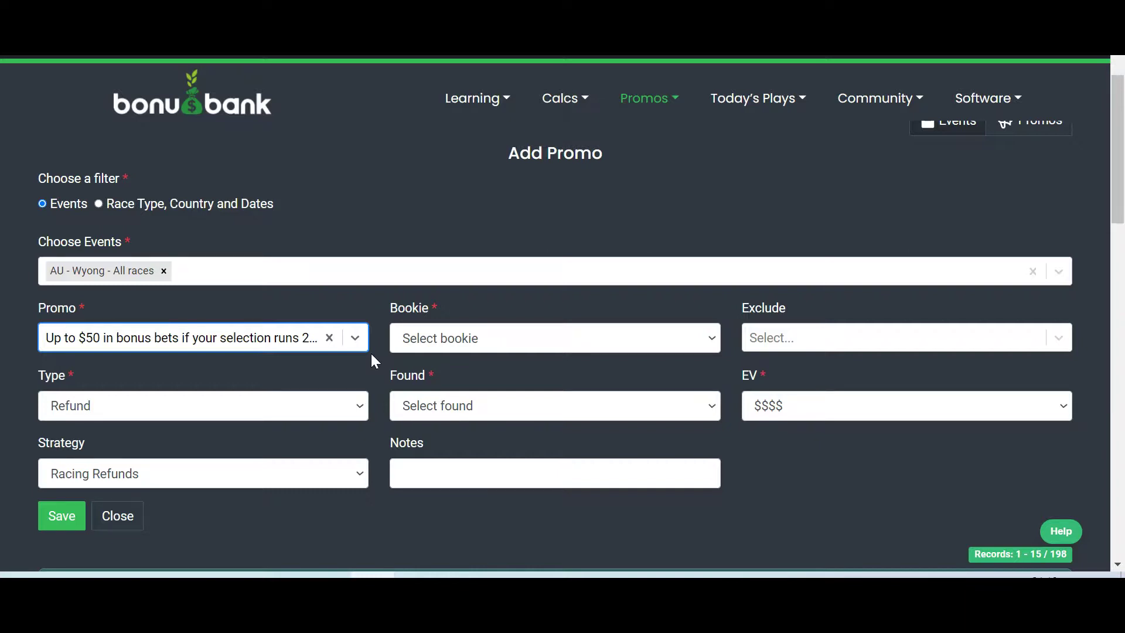
pyautogui.click(108, 526)
pyautogui.scroll(2, 234, 293)
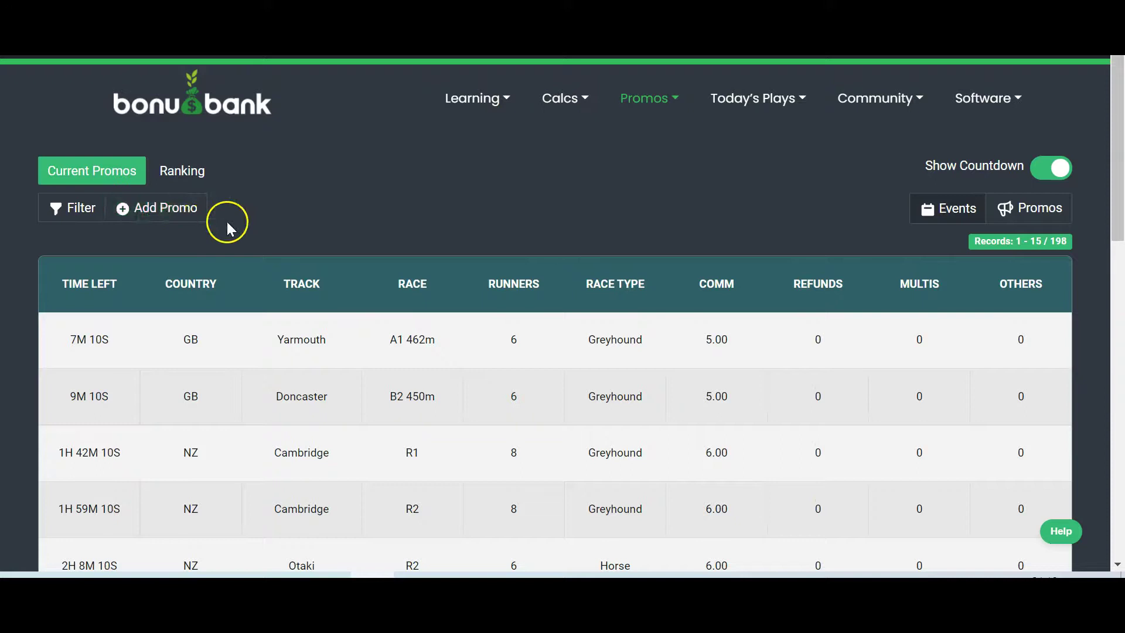
# View the ranking of users by promos
pyautogui.click(195, 171)
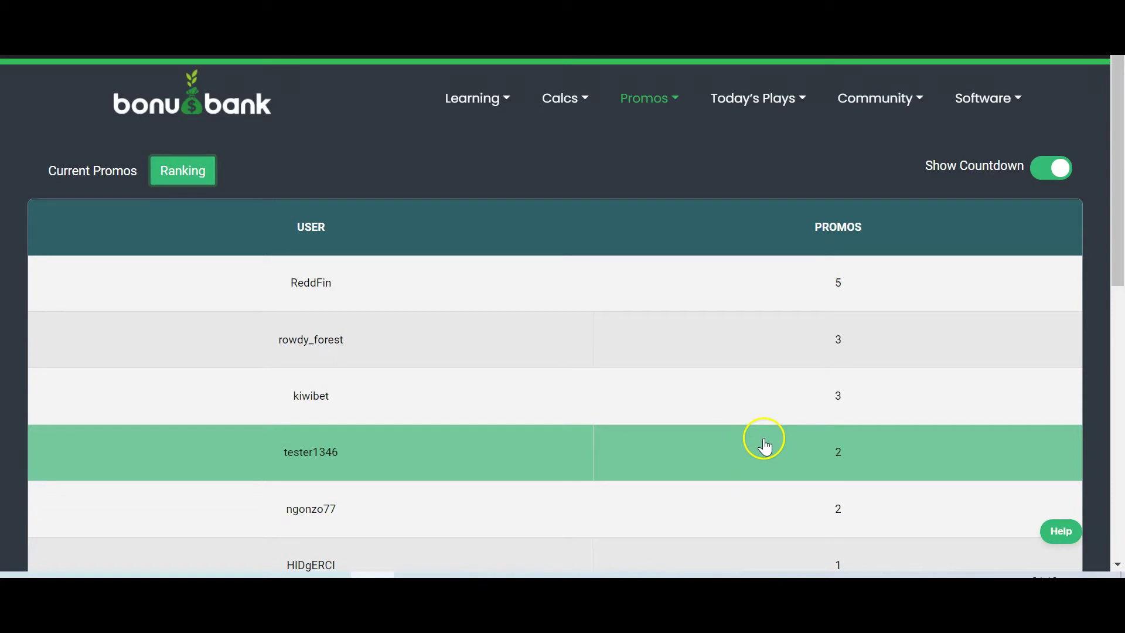
# Return from the user ranking to the current promos and look through the list of upcoming races
pyautogui.click(62, 170)
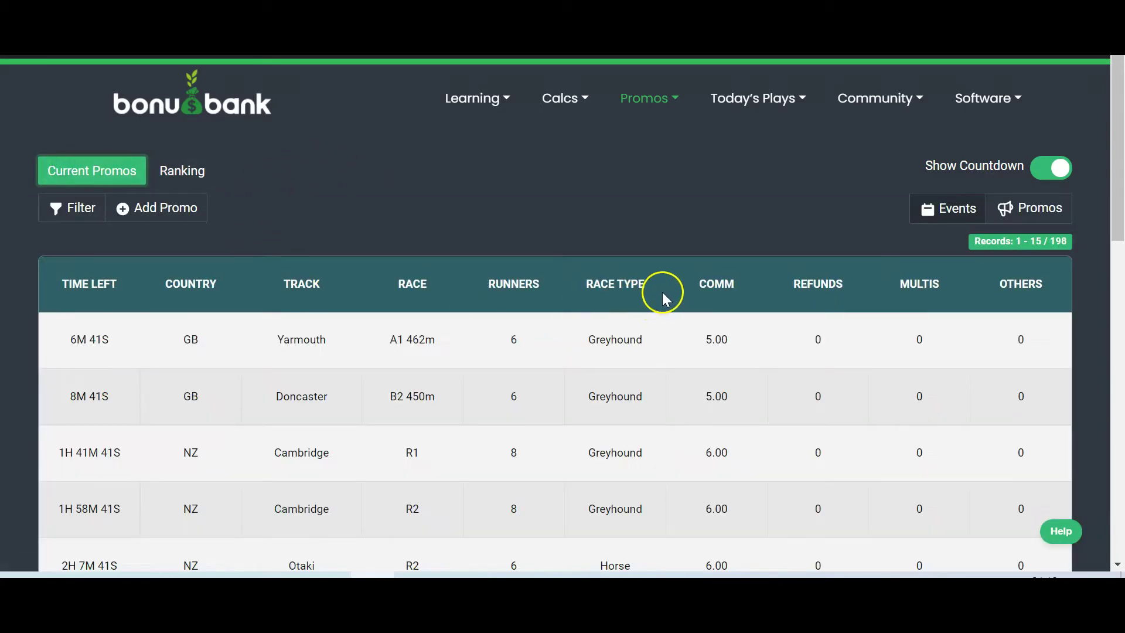
pyautogui.scroll(-3, 670, 334)
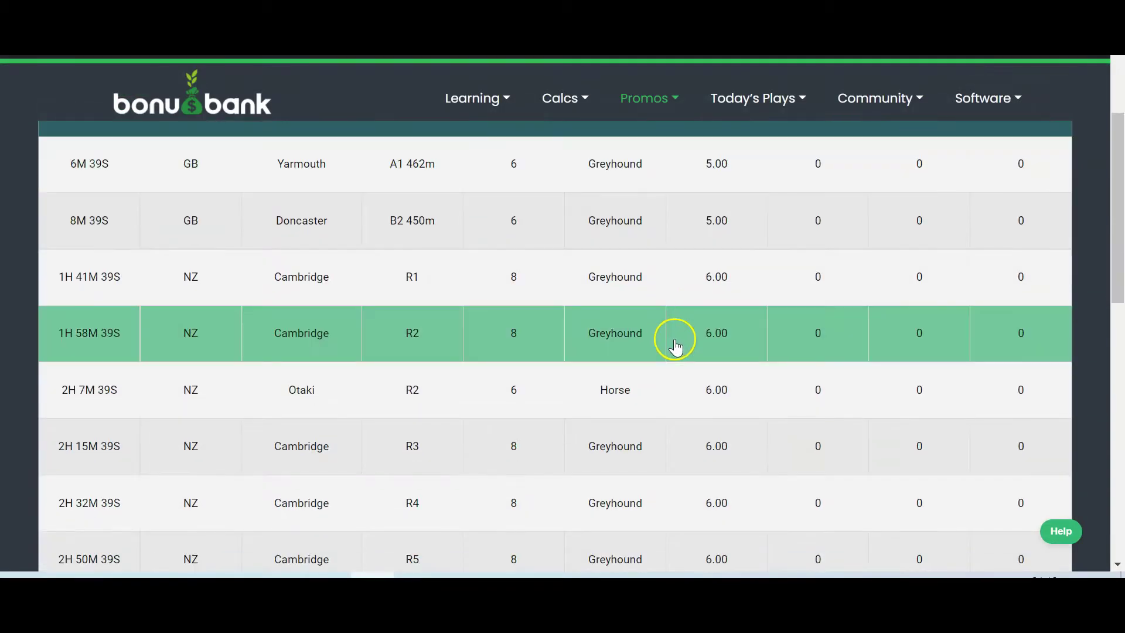
pyautogui.scroll(-2, 673, 346)
pyautogui.scroll(-3, 676, 348)
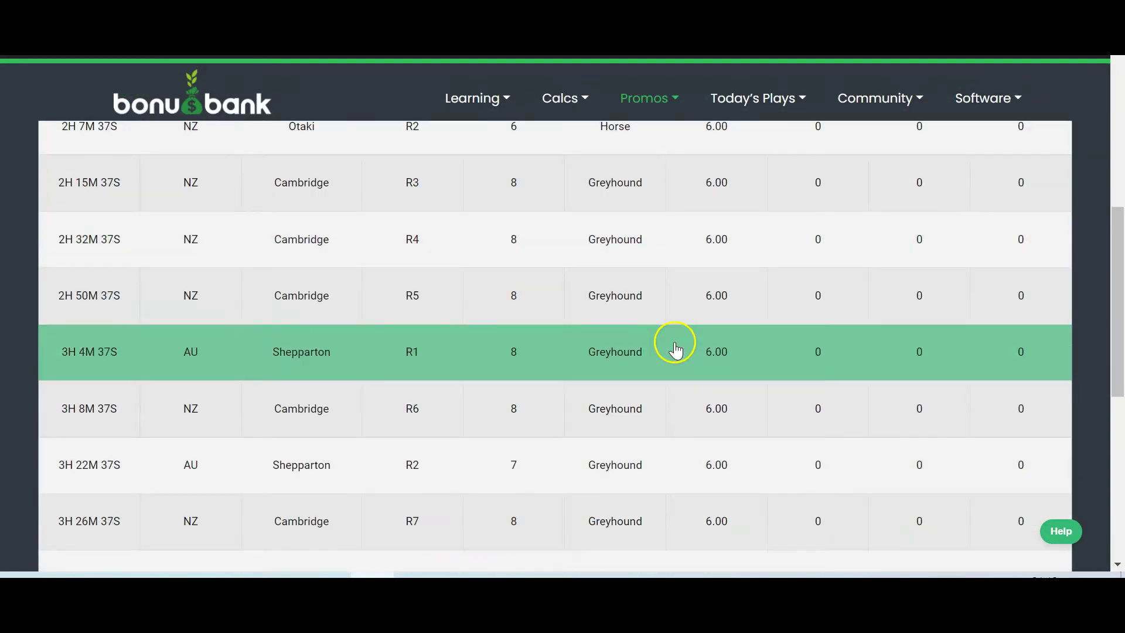
pyautogui.scroll(6, 675, 351)
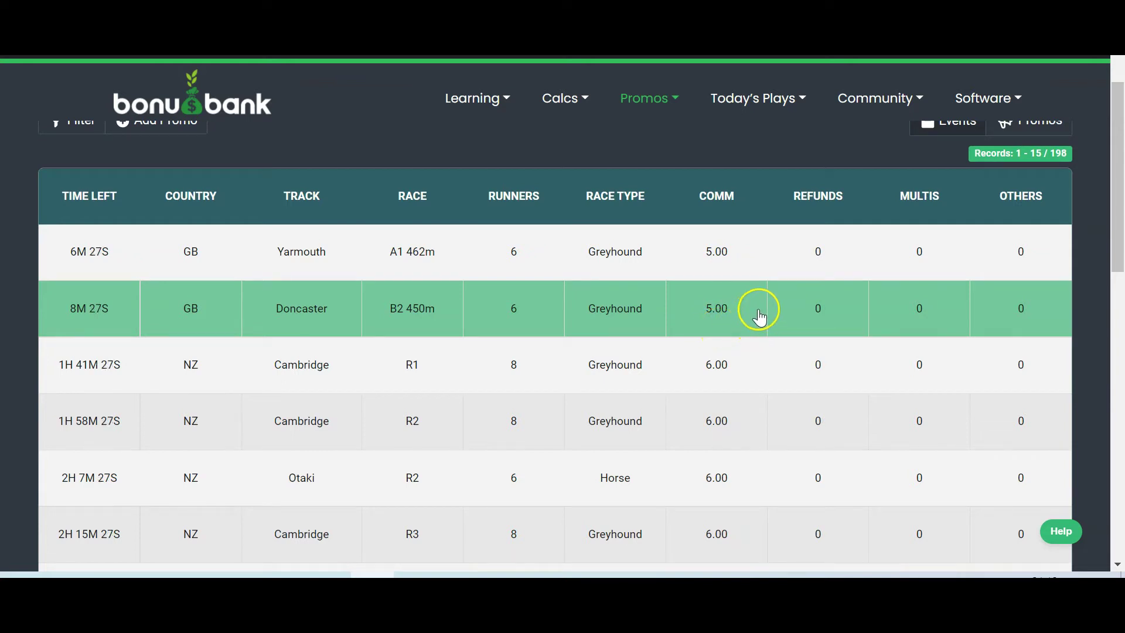
pyautogui.scroll(2, 680, 316)
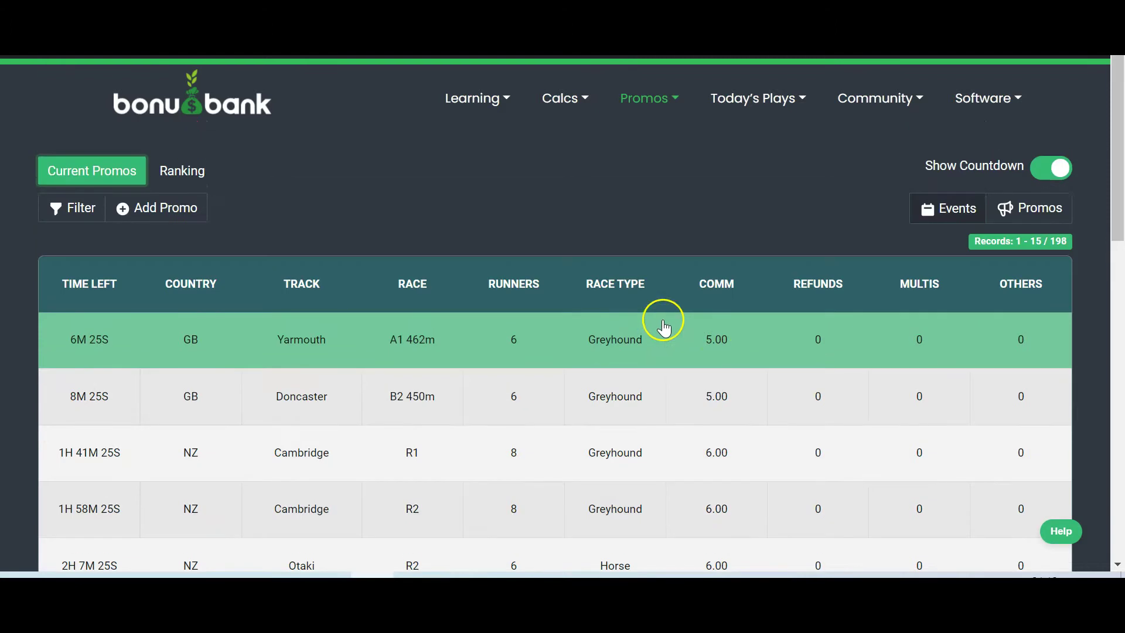
# Start adding a new promo and choose "Up to $50 in bonus bets if your selection runs 2nd" as its promo
pyautogui.click(167, 210)
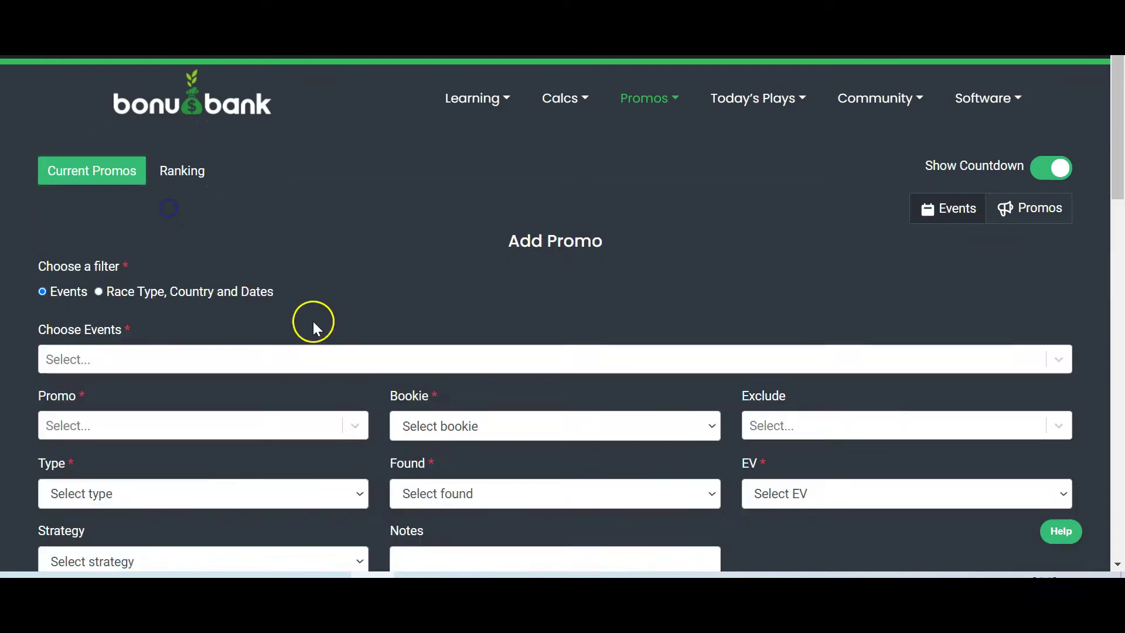
pyautogui.click(350, 345)
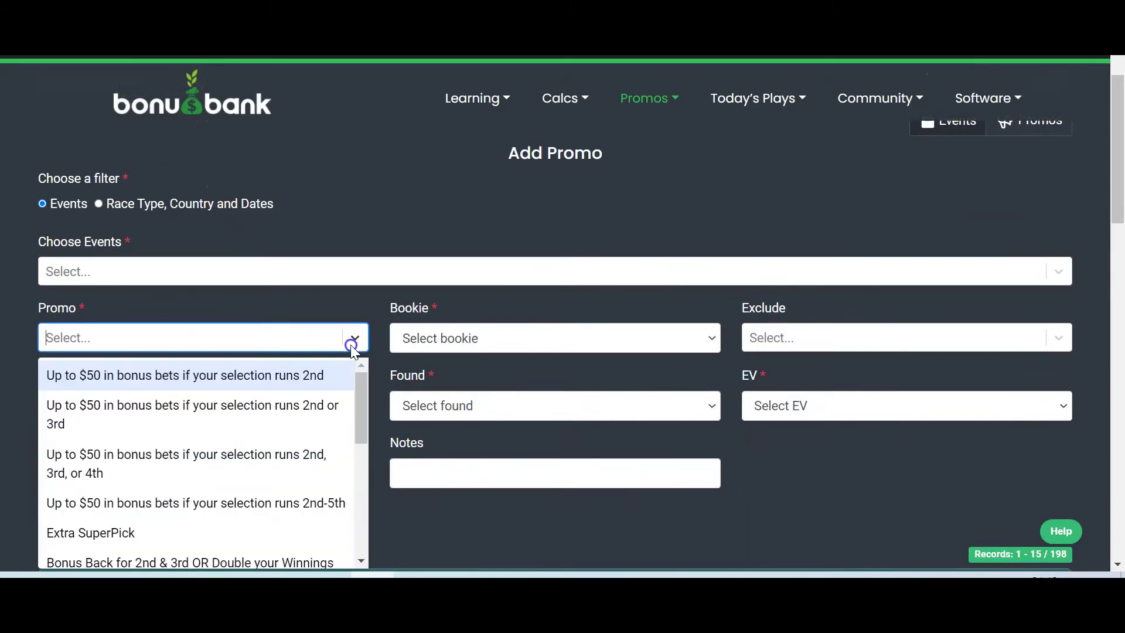
pyautogui.click(313, 376)
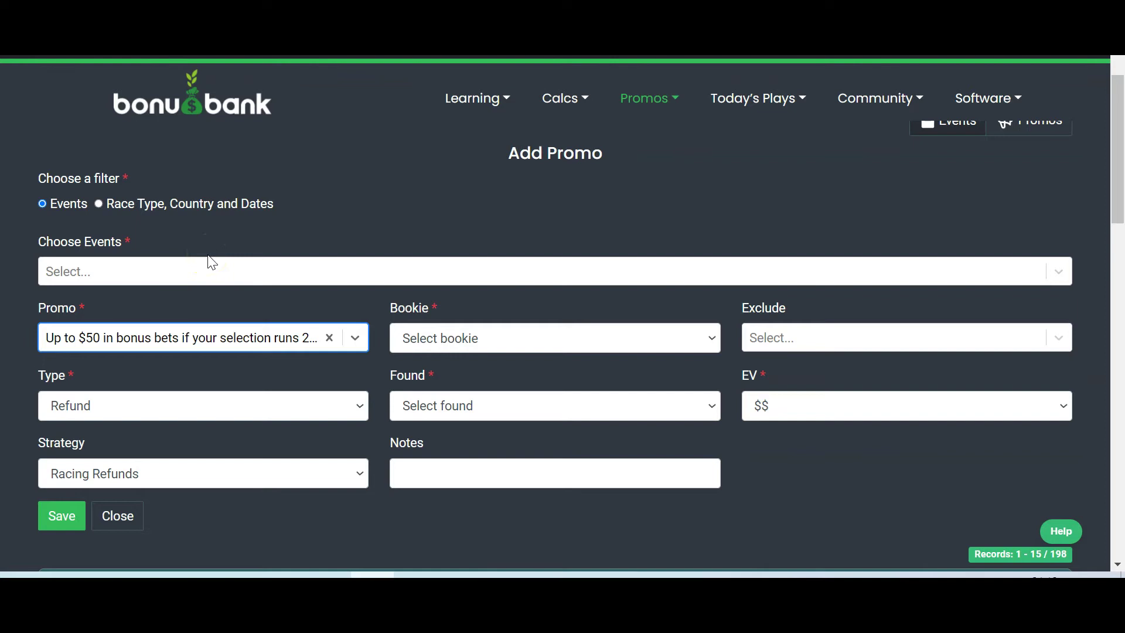
pyautogui.click(293, 281)
pyautogui.scroll(-2, 541, 418)
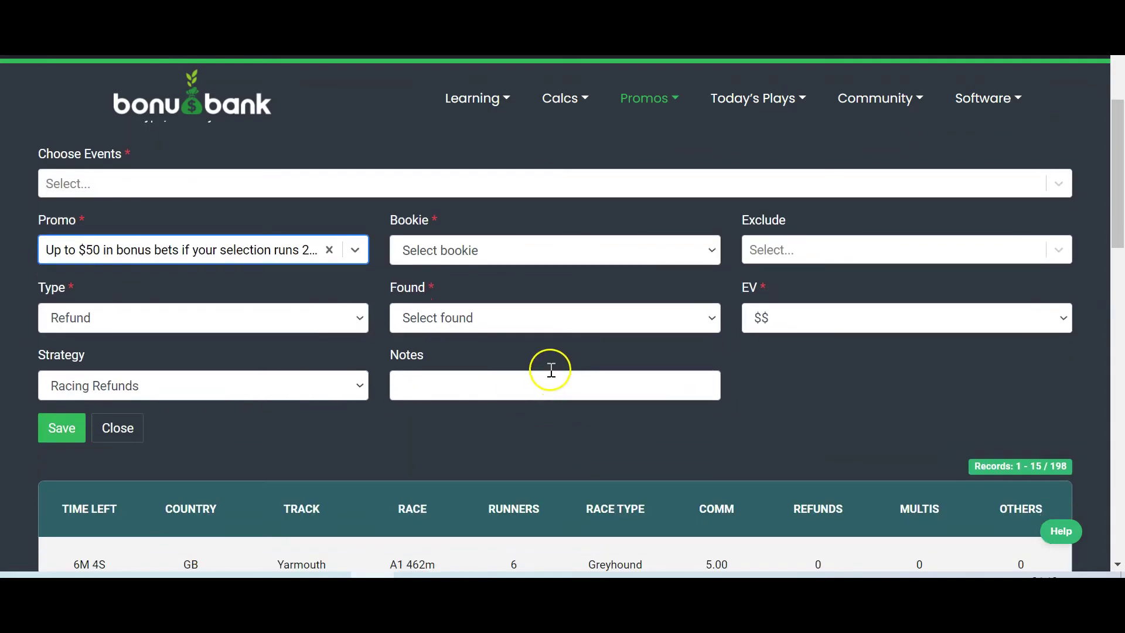